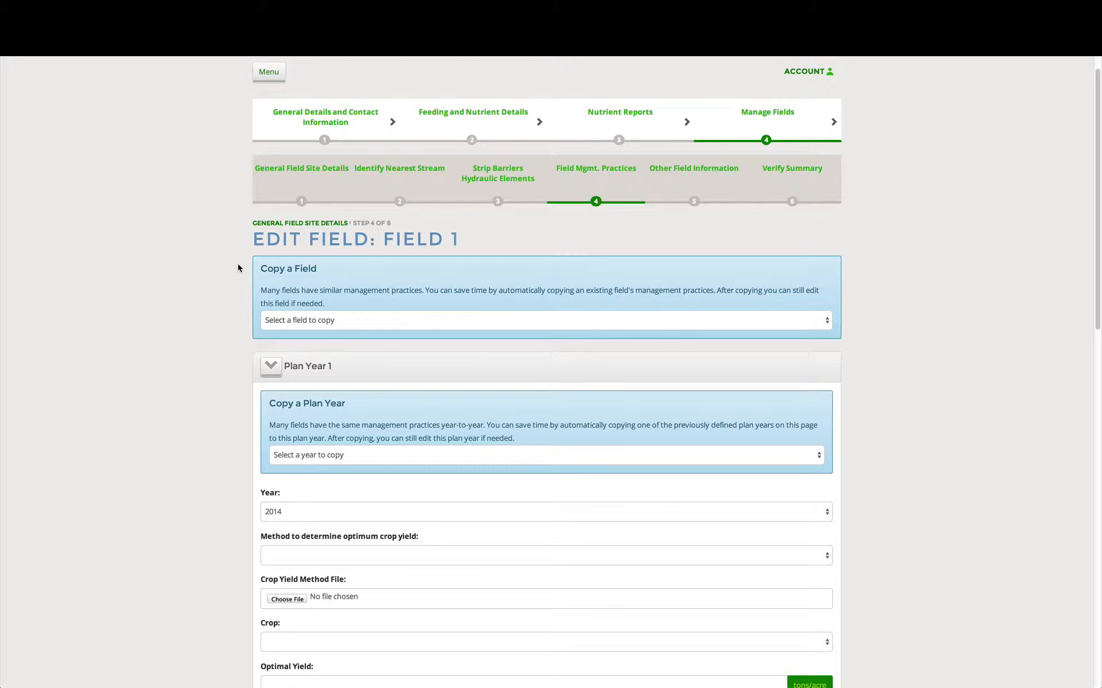
Check which existing fields can be copied into Field 1's management practices
left_click(265, 321)
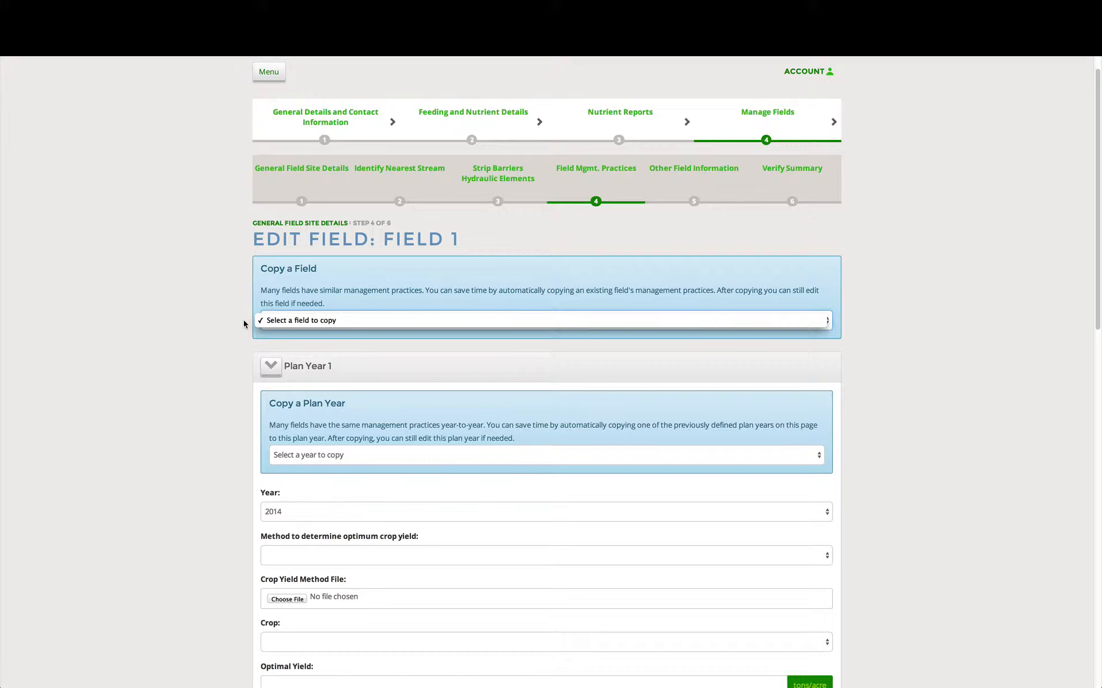
left_click(243, 320)
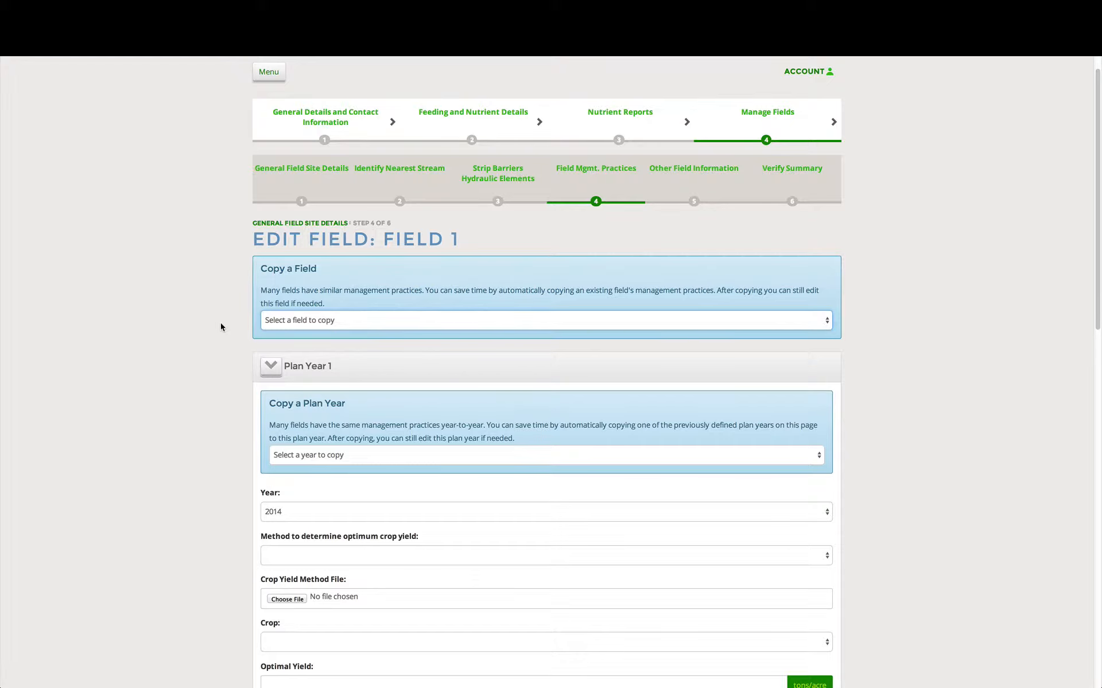
For Plan Year 1, set the optimum crop yield method to USDA Iowa Ag Statistics County yields and the crop to Corn, accepting the suggested yield
scroll(220, 325, "down", 3)
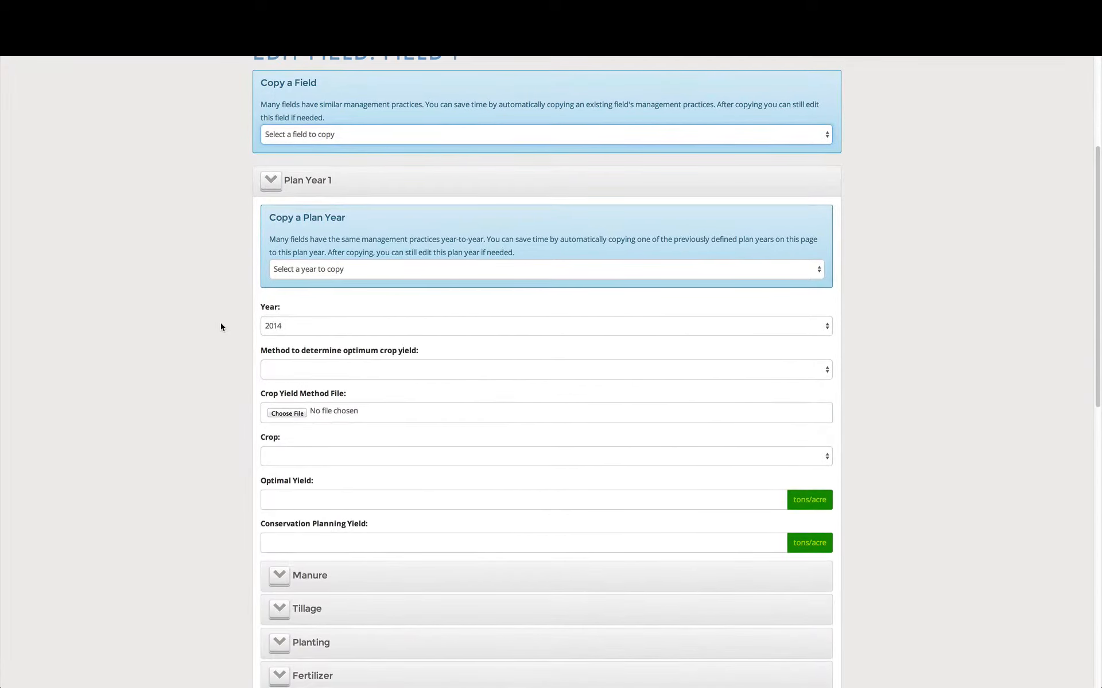
scroll(220, 327, "down", 1)
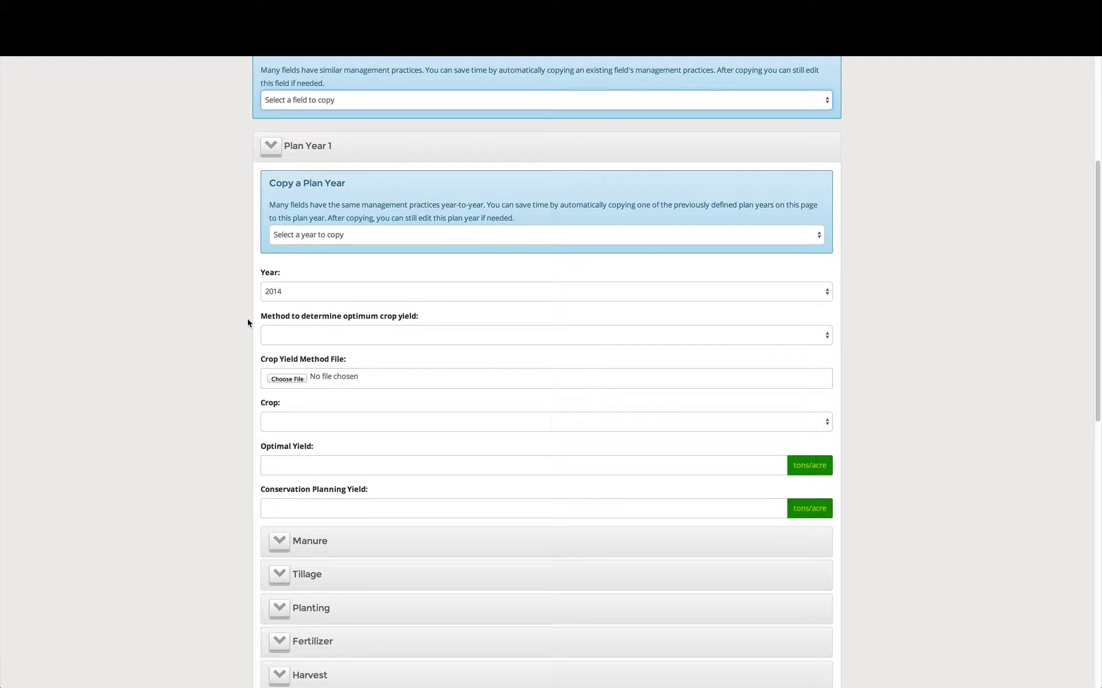
left_click(280, 335)
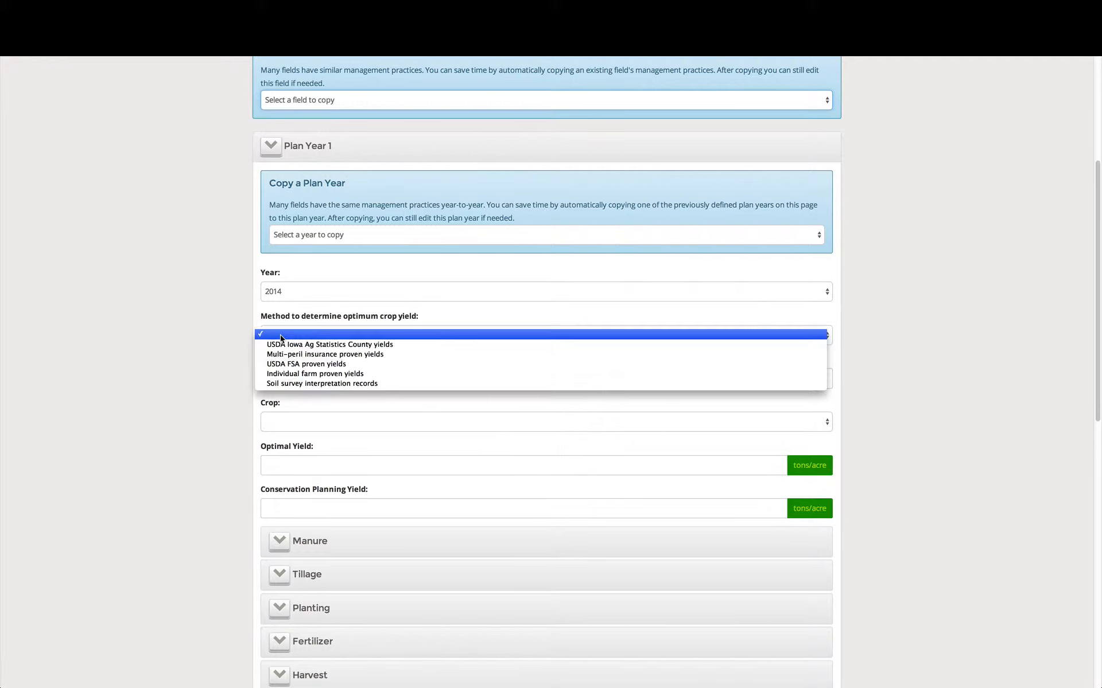
left_click(415, 344)
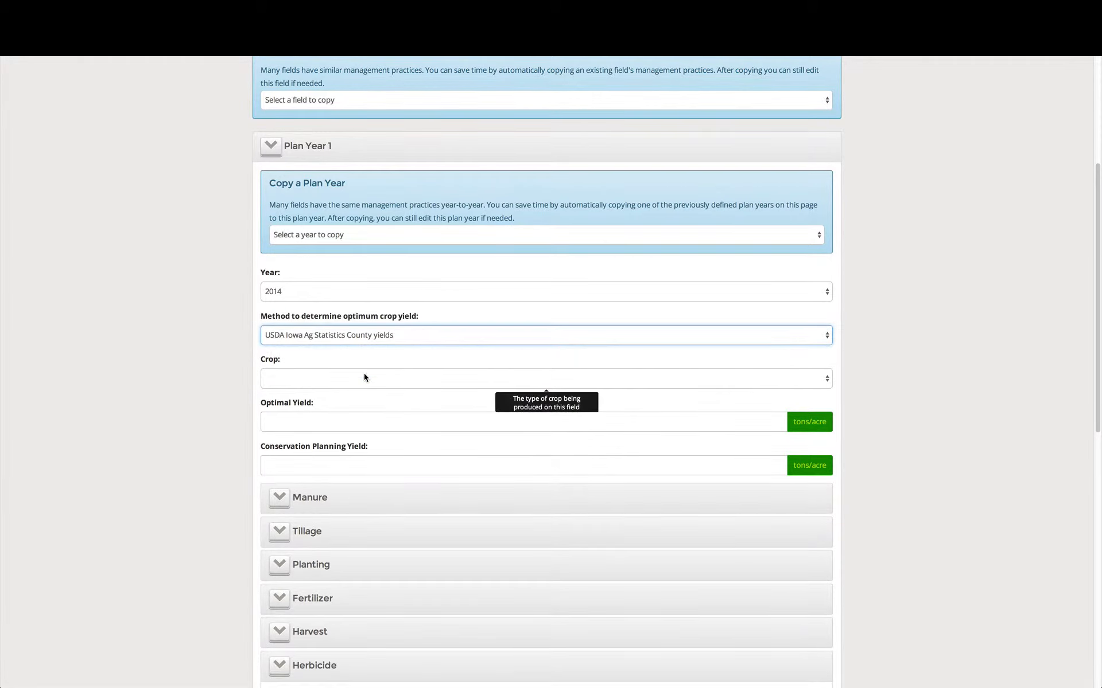
left_click(365, 377)
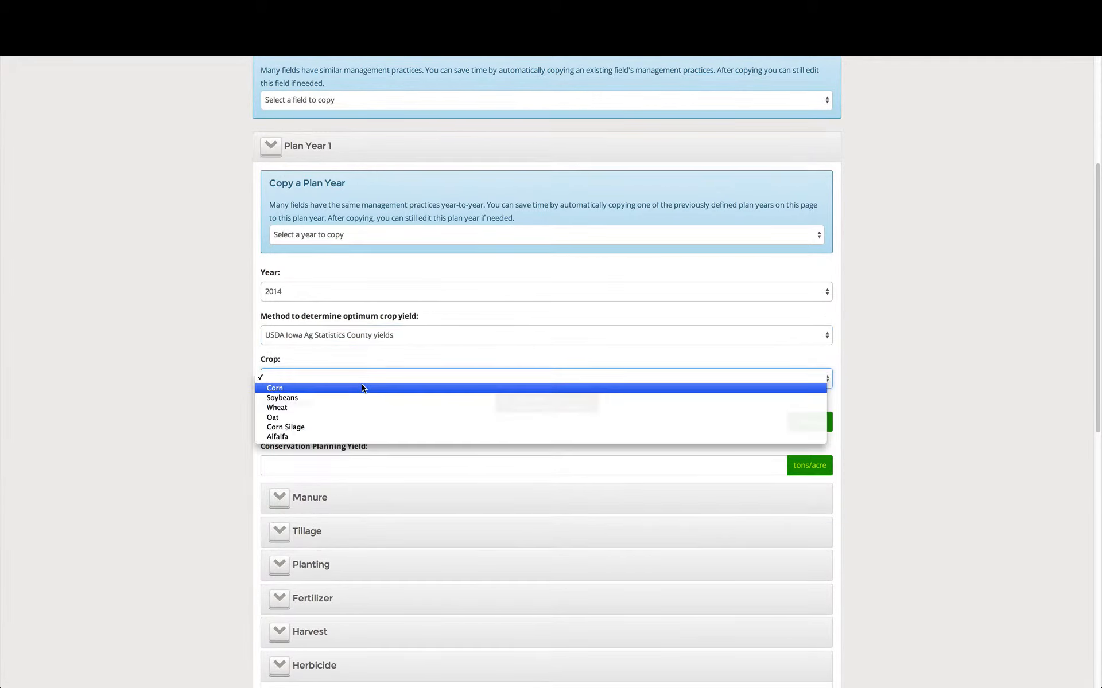
left_click(361, 388)
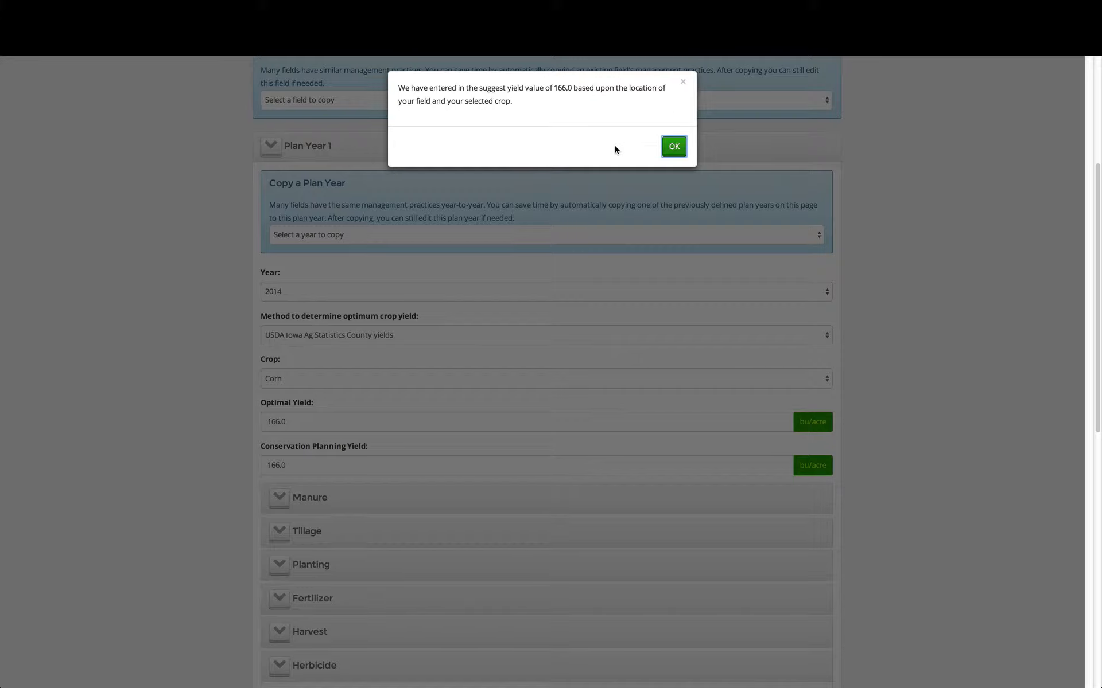
left_click(673, 146)
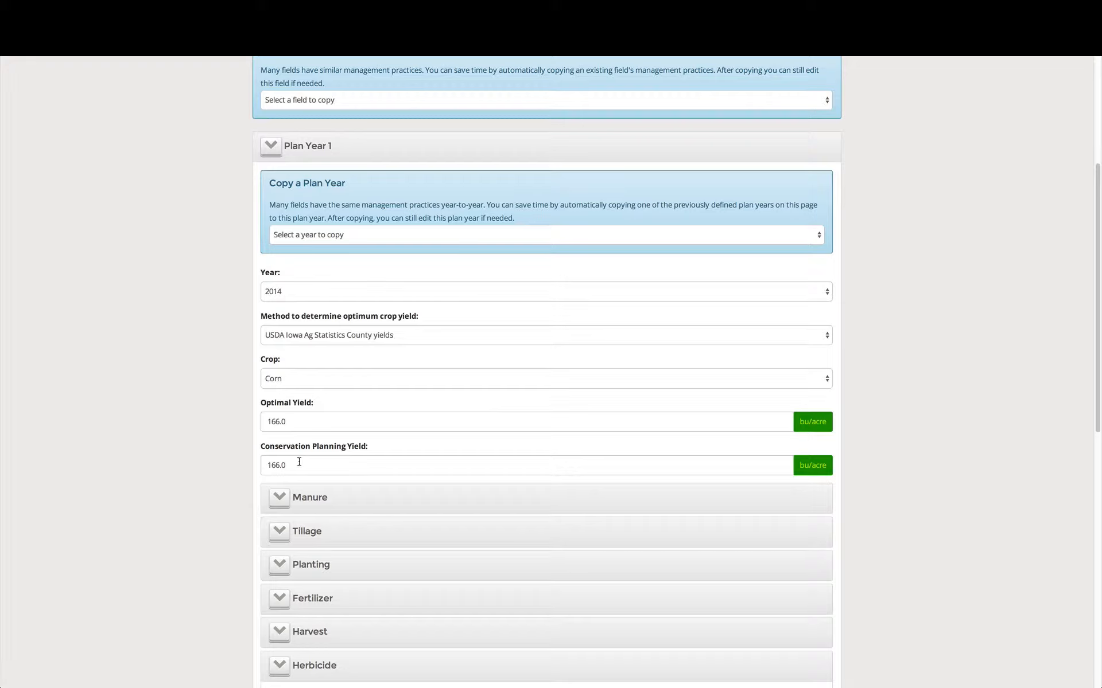
Set the Plan Year 1 conservation planning yield to 191 bu/acre
left_click_drag(299, 462, 264, 462)
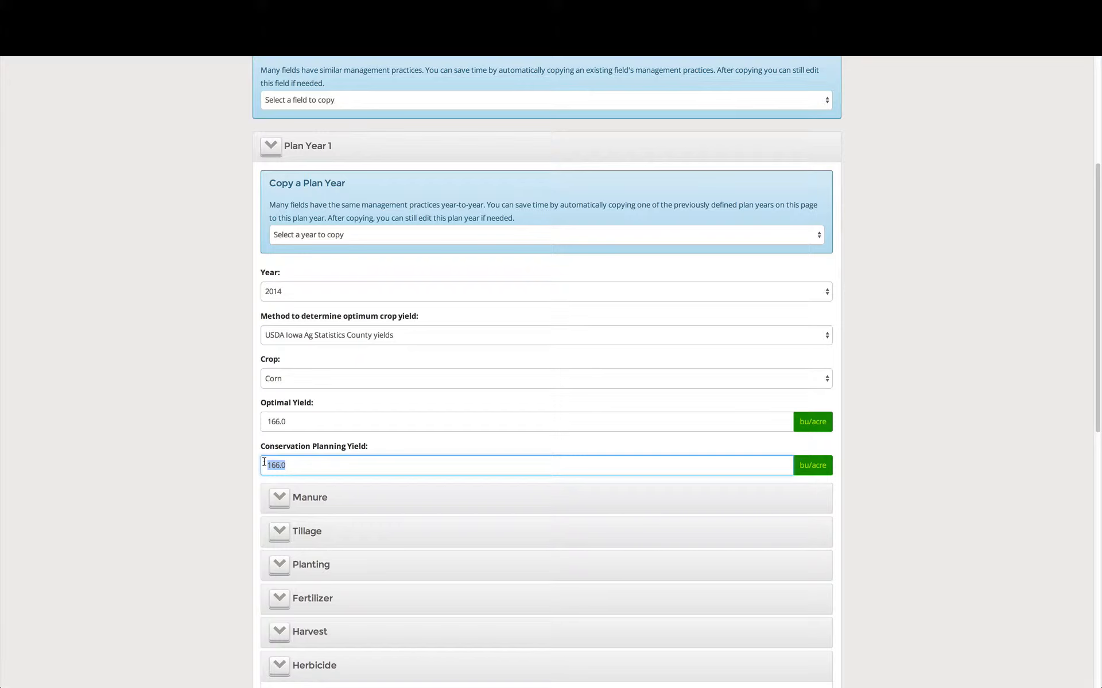
type("191")
left_click(217, 446)
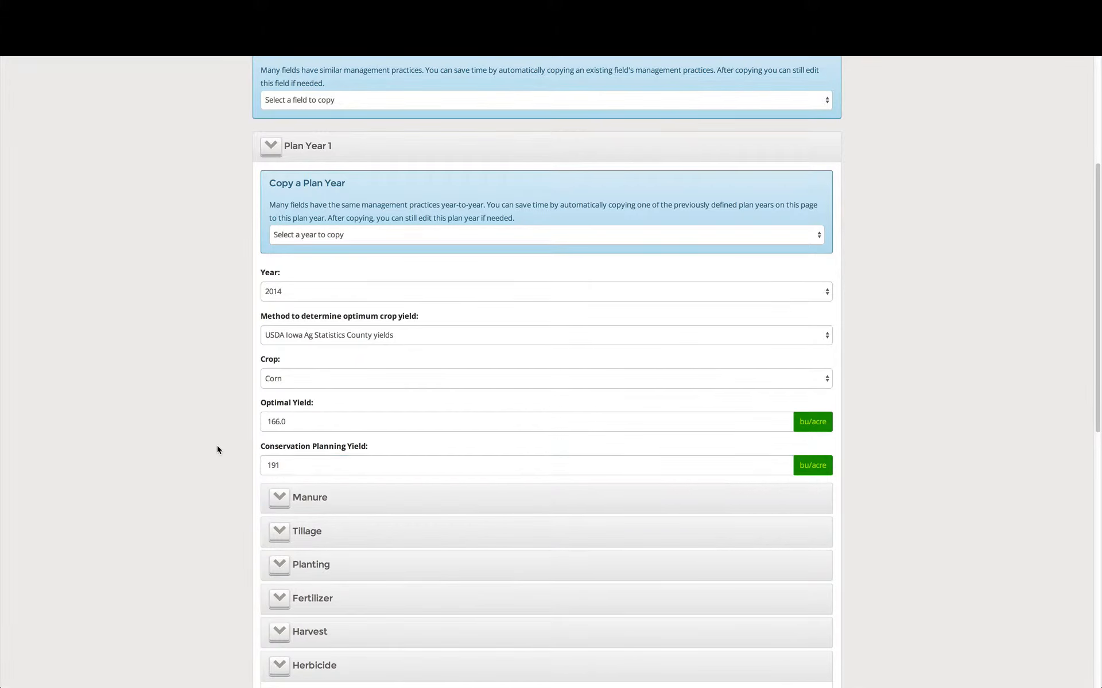
Add a Plan Year 1 manure application by knifed in or soil injection of liquid manure, dated 11/01/2013, without spray irrigation
scroll(212, 488, "down", 1)
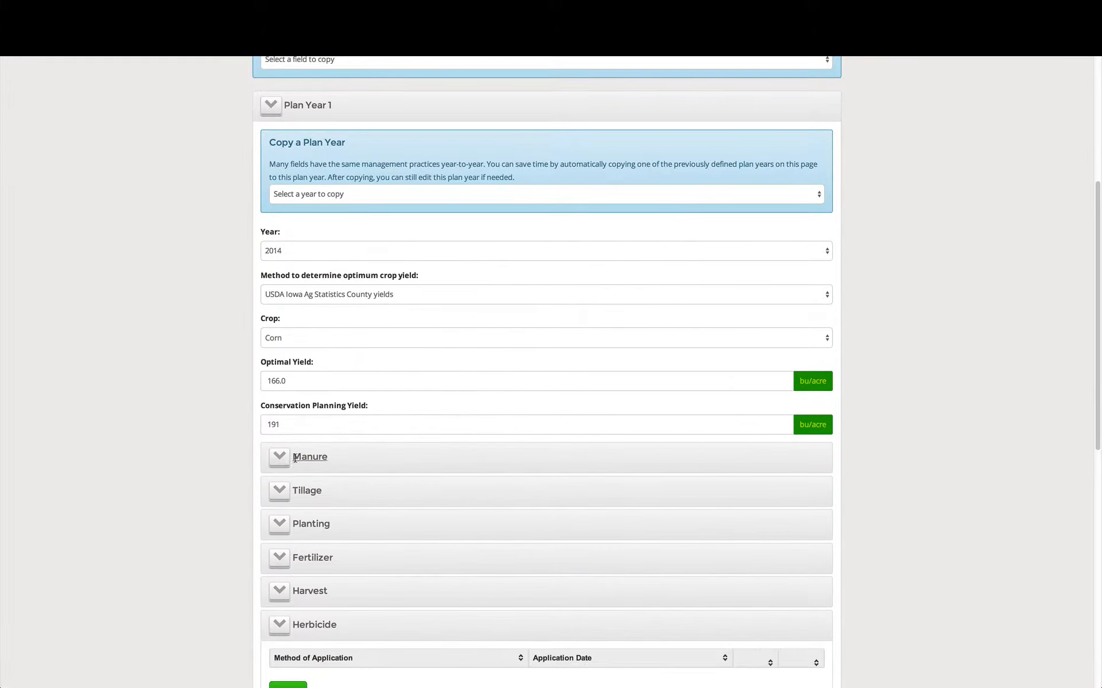
left_click(300, 454)
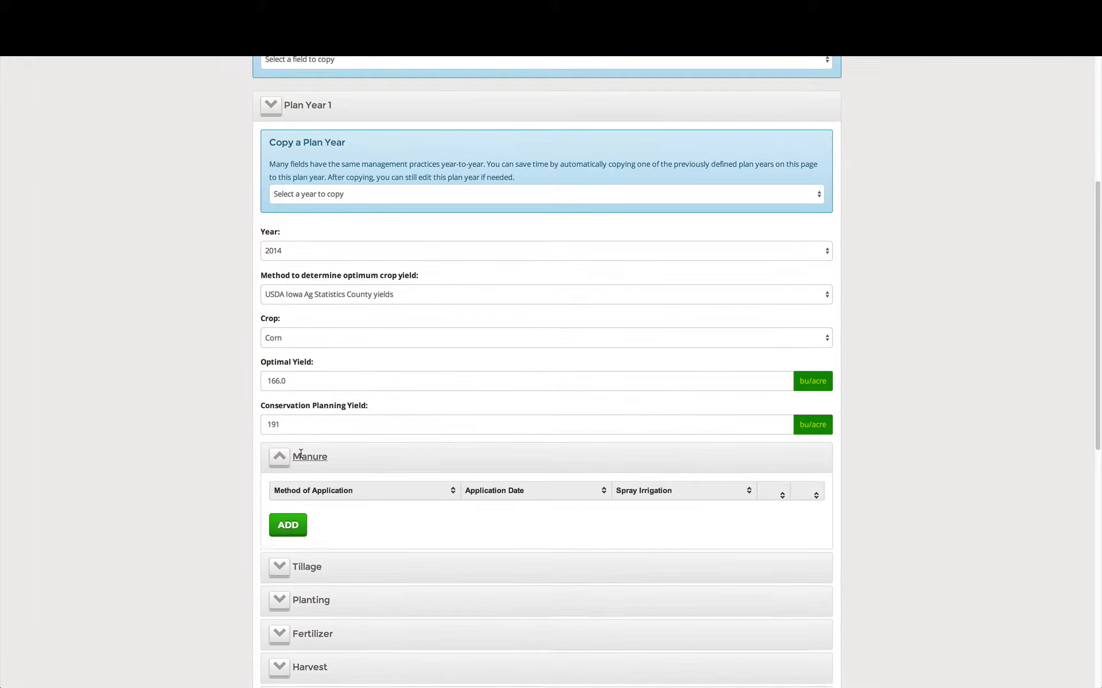
left_click(290, 531)
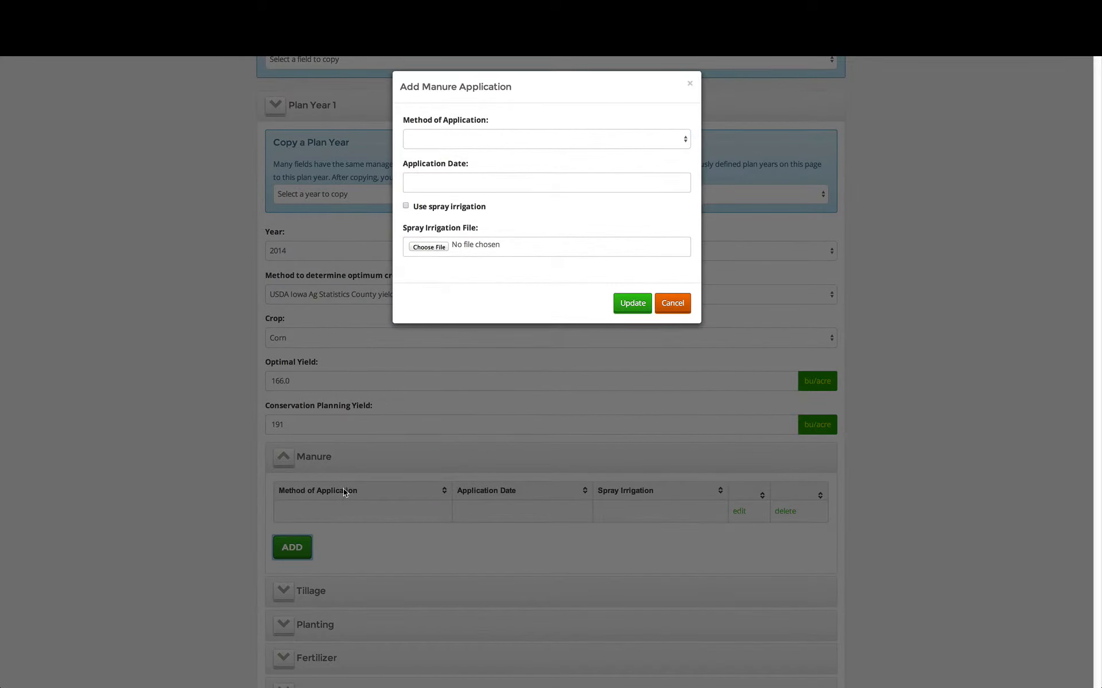
left_click(508, 139)
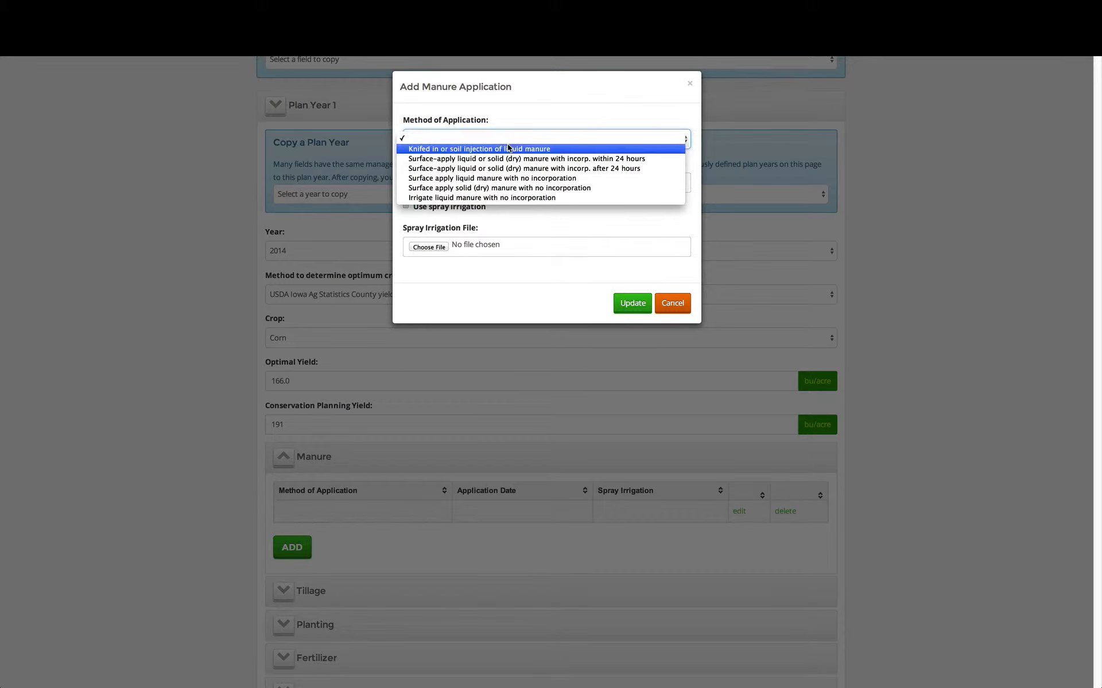
left_click(508, 148)
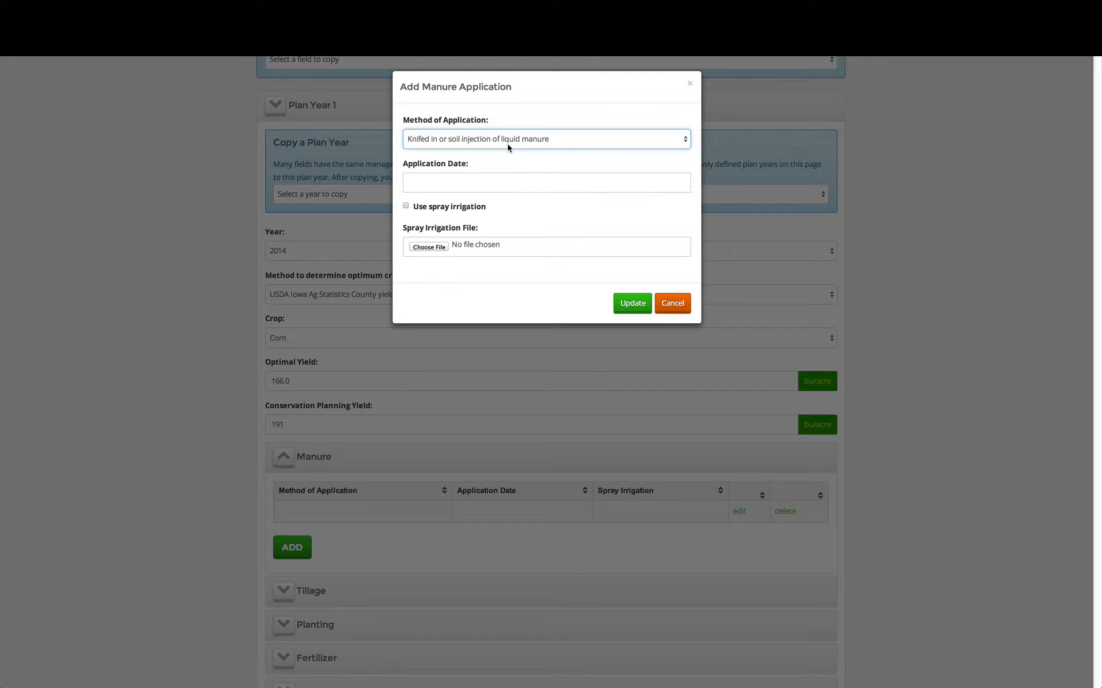
left_click(491, 177)
left_click(472, 204)
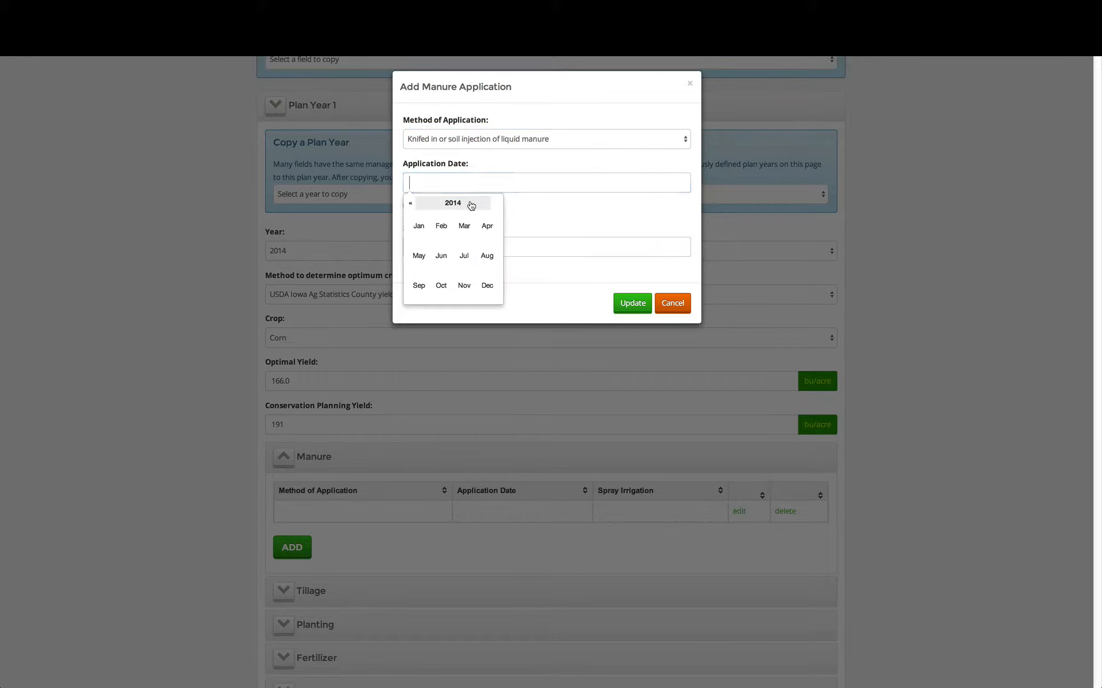
left_click(470, 204)
left_click(419, 255)
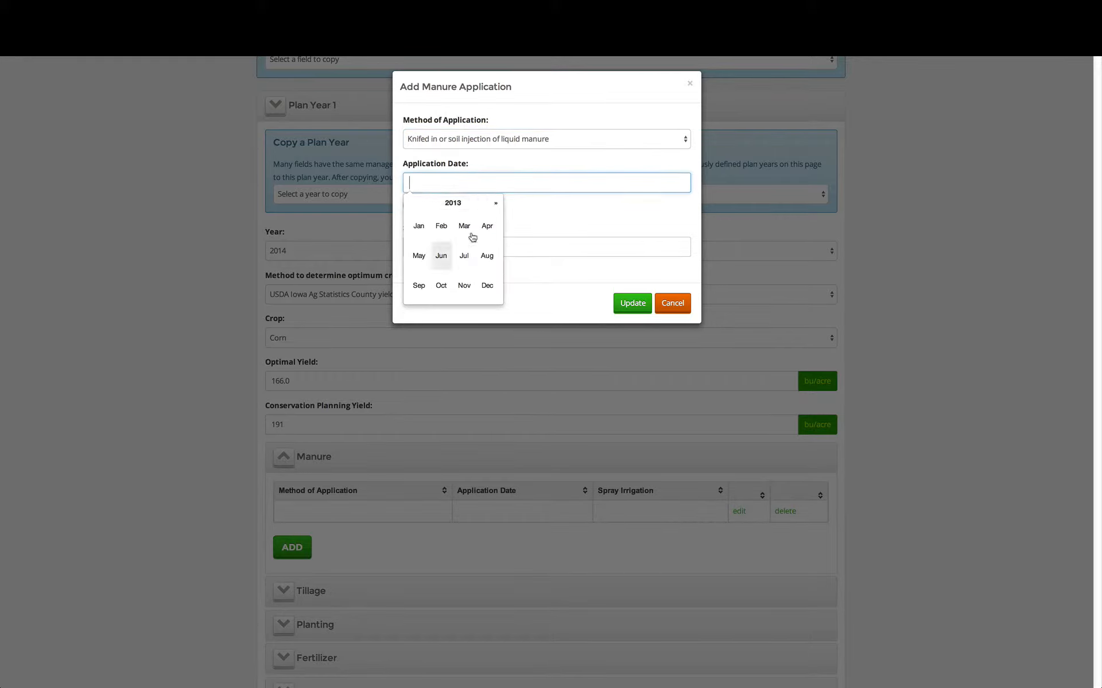
left_click(464, 282)
left_click(485, 230)
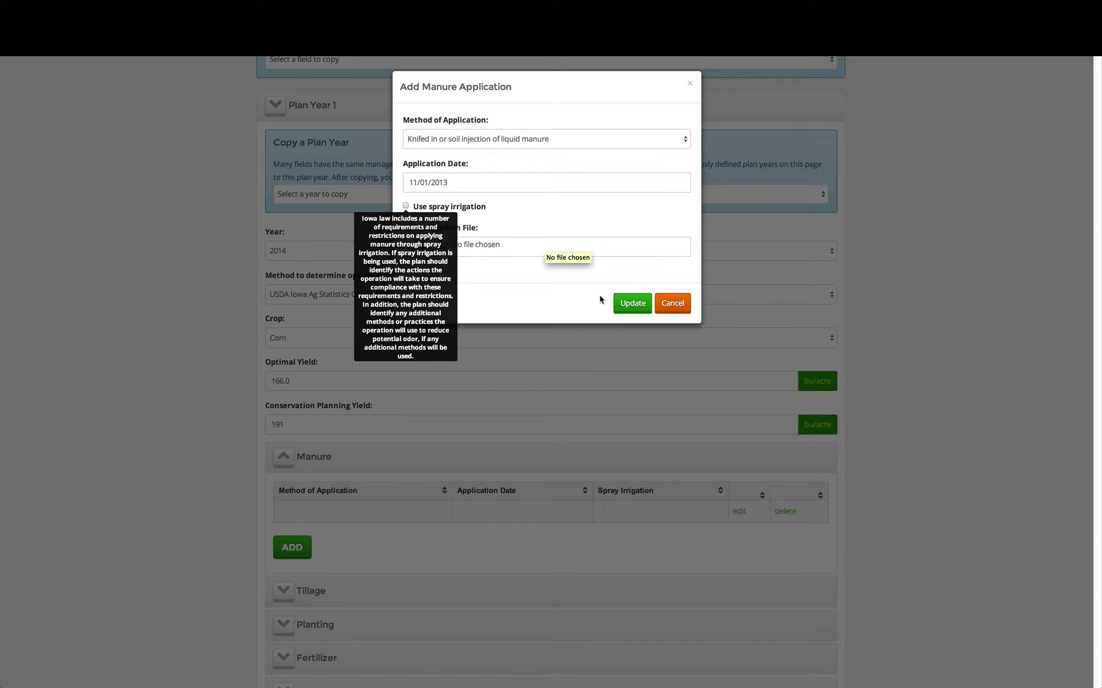
left_click(631, 308)
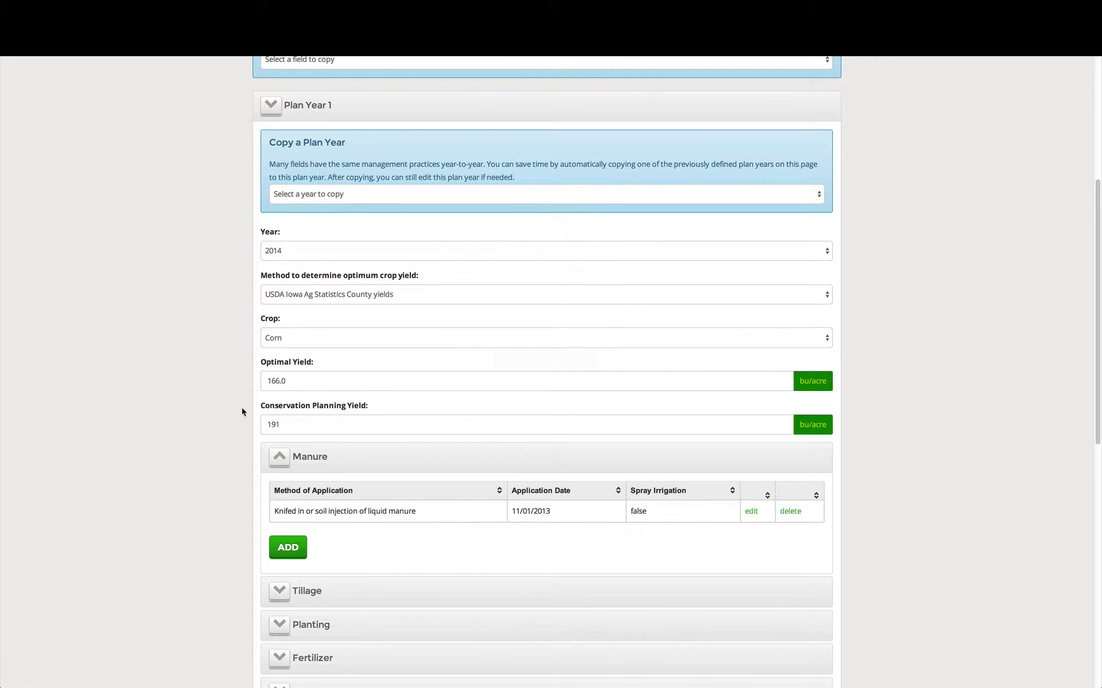
Add a Plan Year 1 tillage application of type Chisel with method "Chisel, st. pt.", dated 11/02/2013
scroll(150, 438, "down", 2)
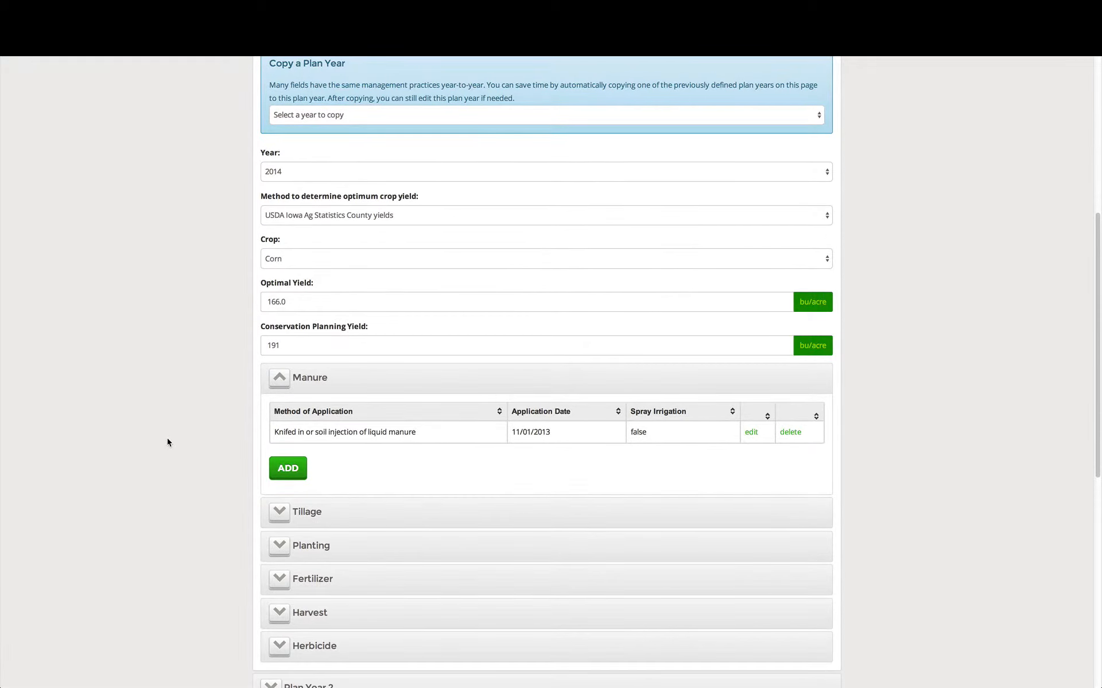
left_click(315, 511)
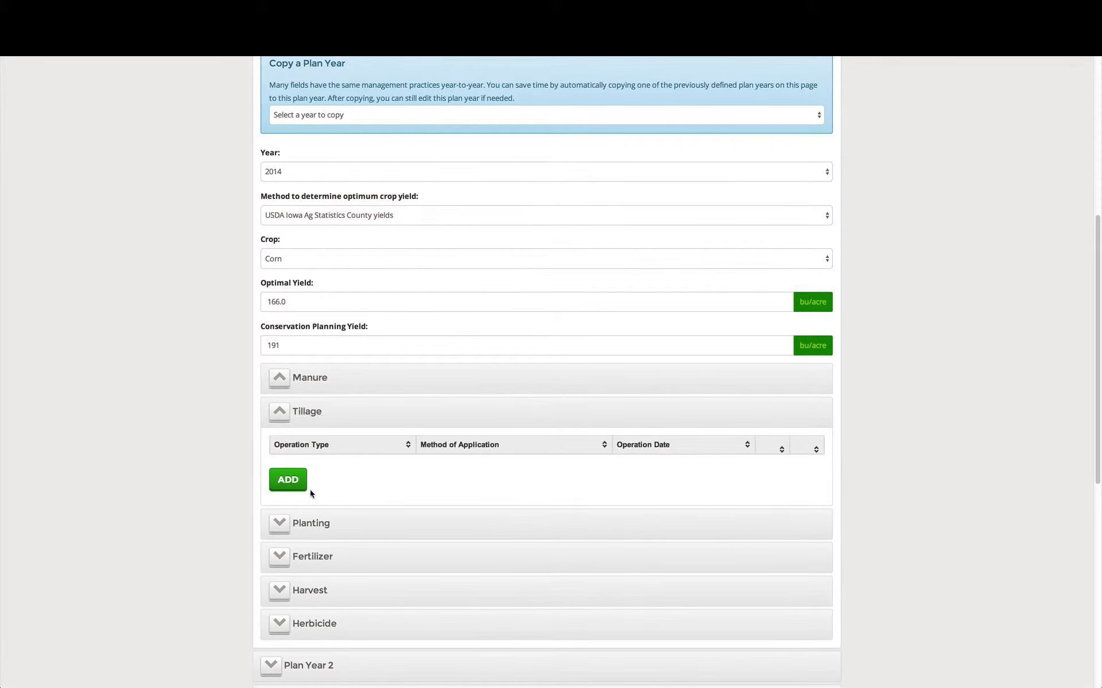
left_click(292, 485)
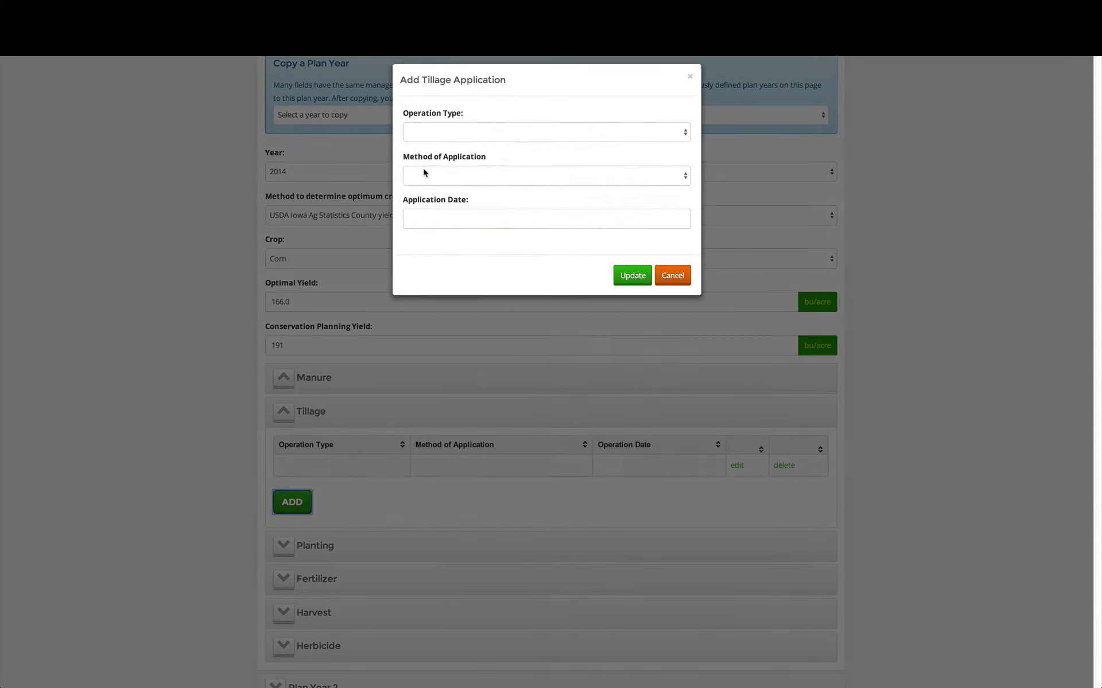
left_click(460, 140)
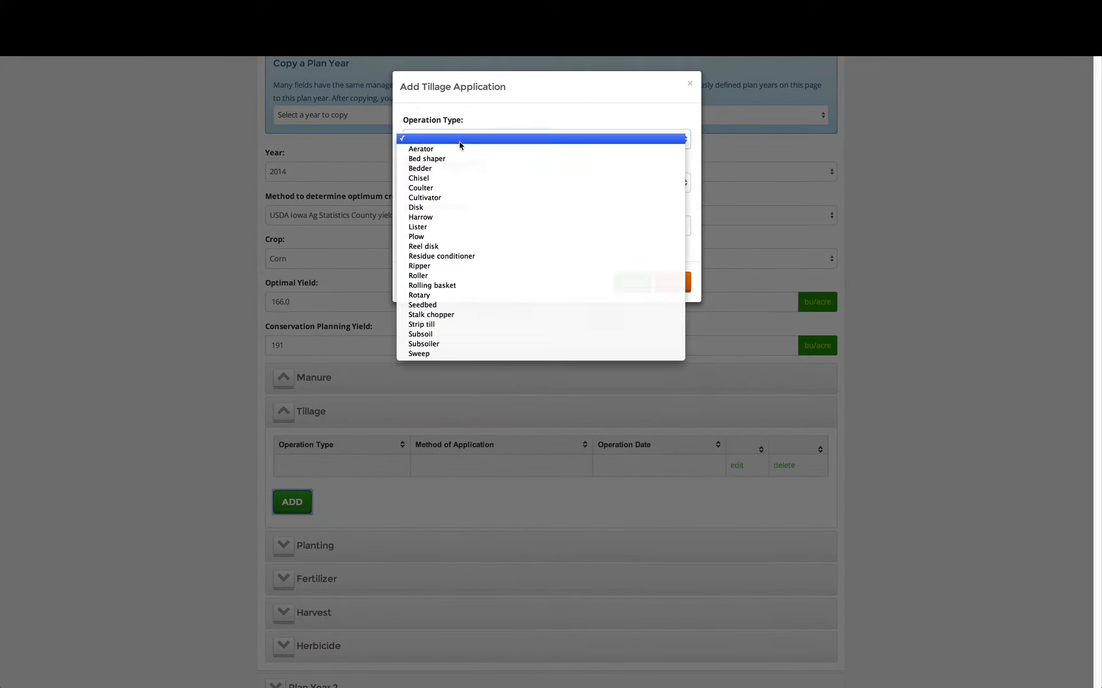
left_click(455, 178)
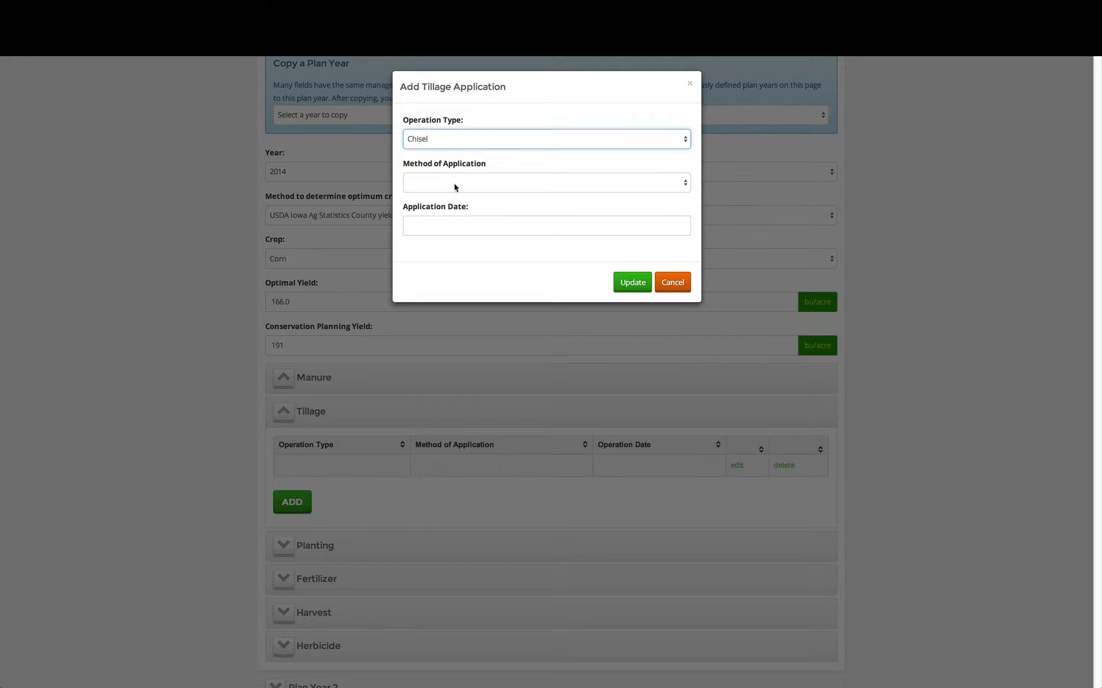
left_click(451, 228)
left_click(452, 250)
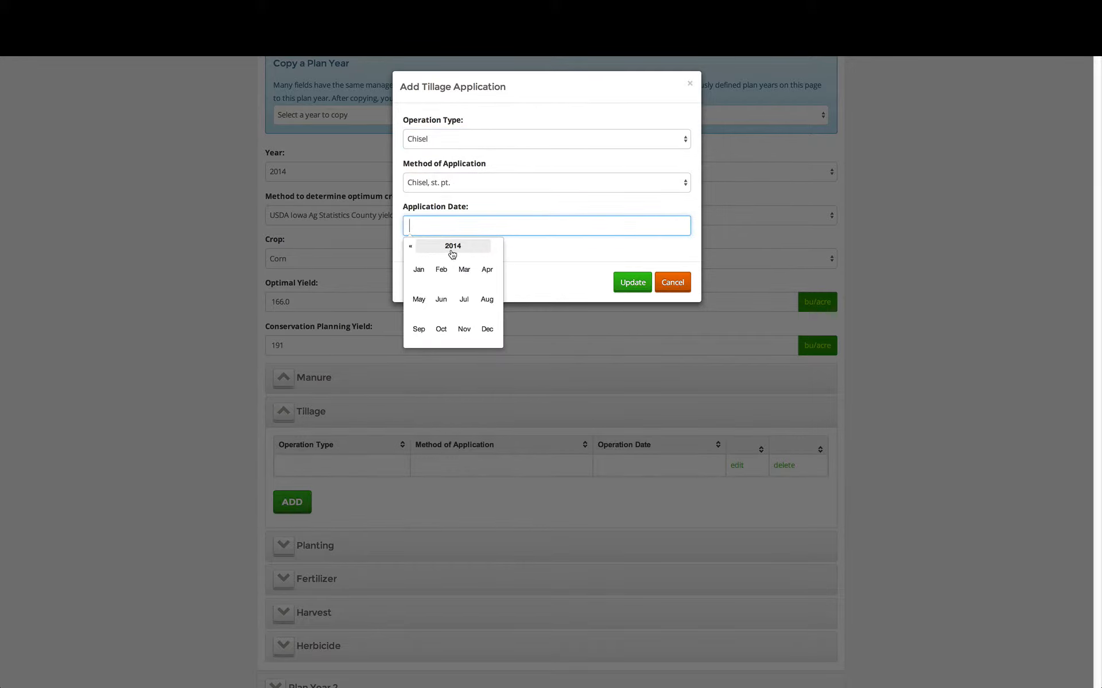
left_click(452, 248)
left_click(419, 298)
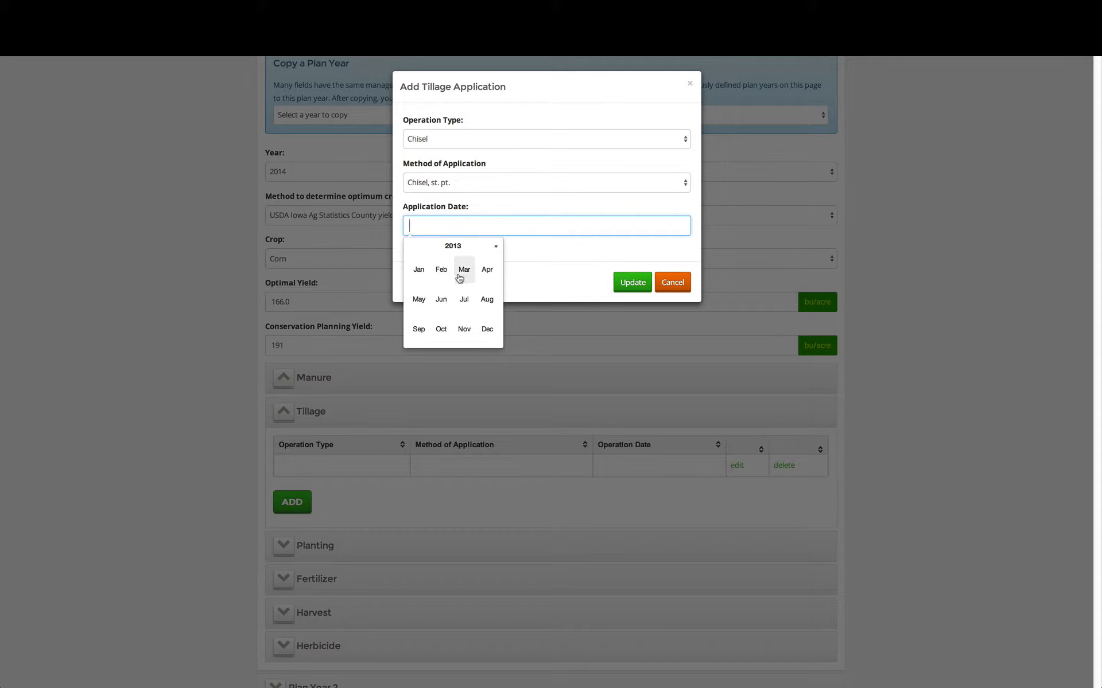
left_click(463, 328)
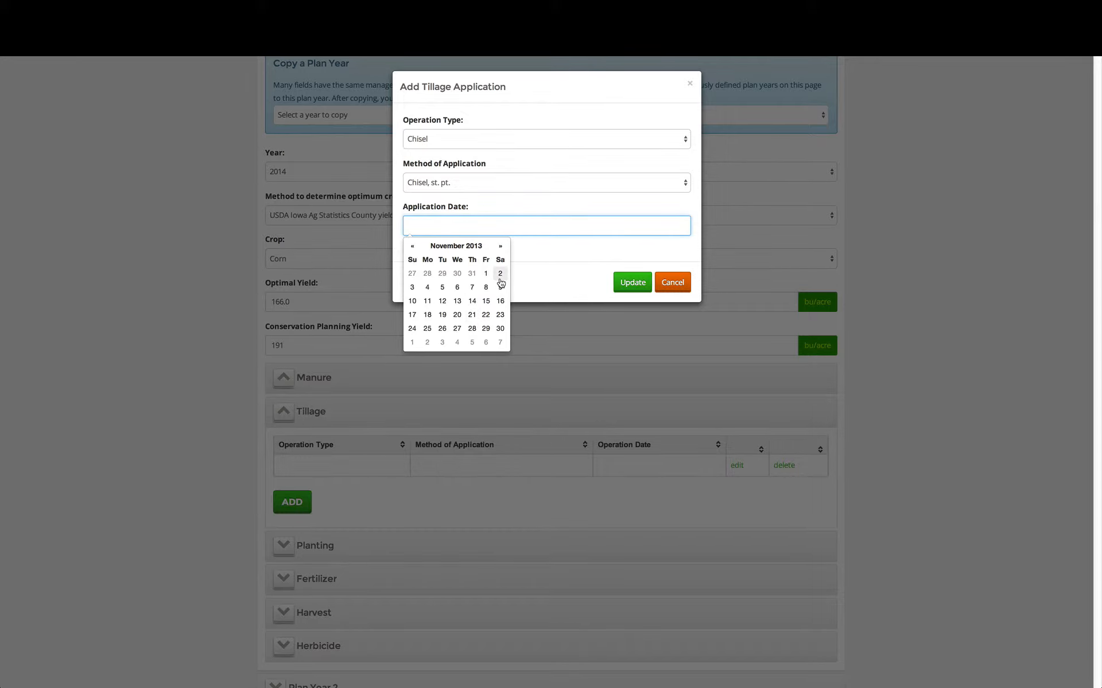
left_click(501, 274)
left_click(633, 282)
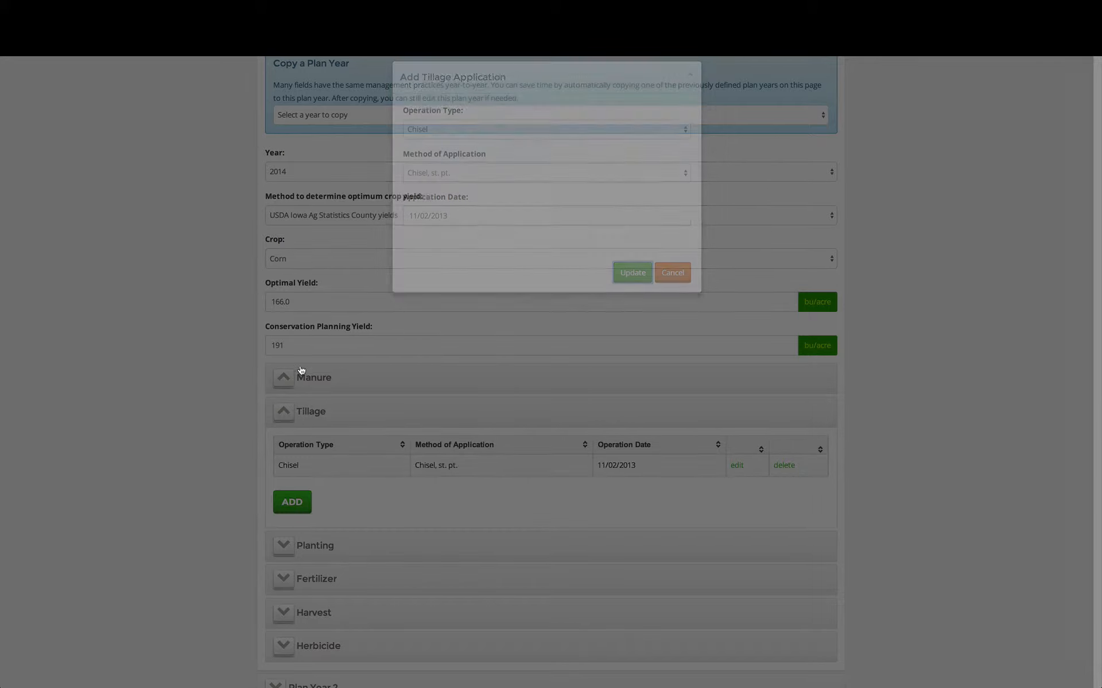
Add a second Plan Year 1 tillage application of type Cultivator with method "Cultivator, field 6-12 in sweeps", dated 04/12/2014
left_click(292, 502)
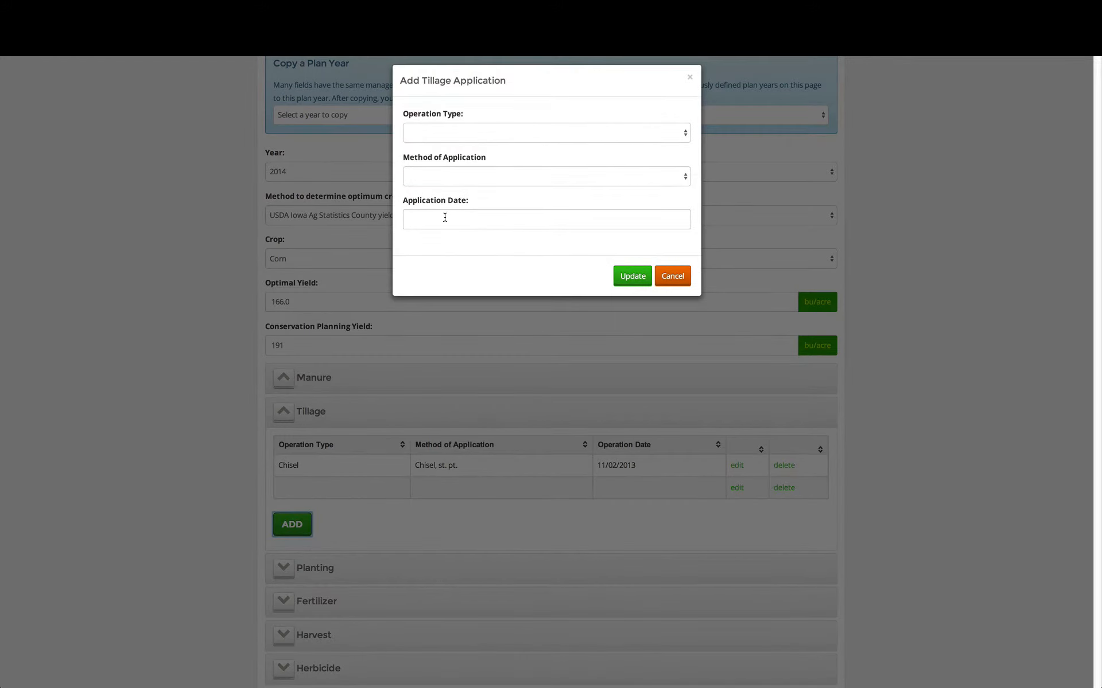
left_click(456, 137)
left_click(449, 198)
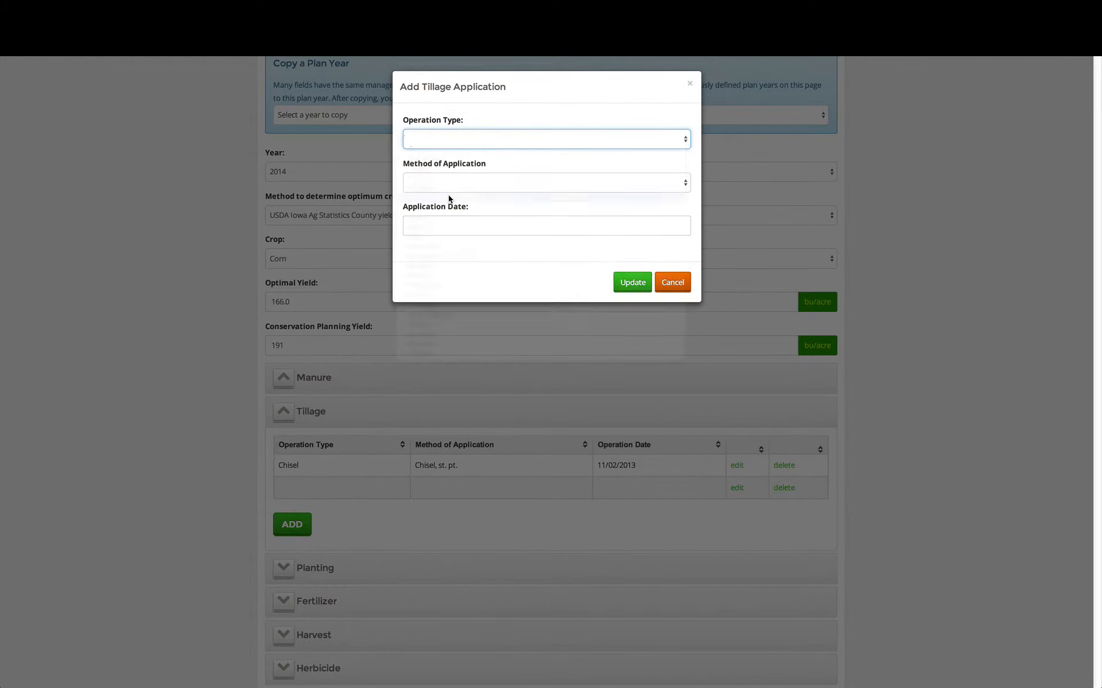
left_click(451, 184)
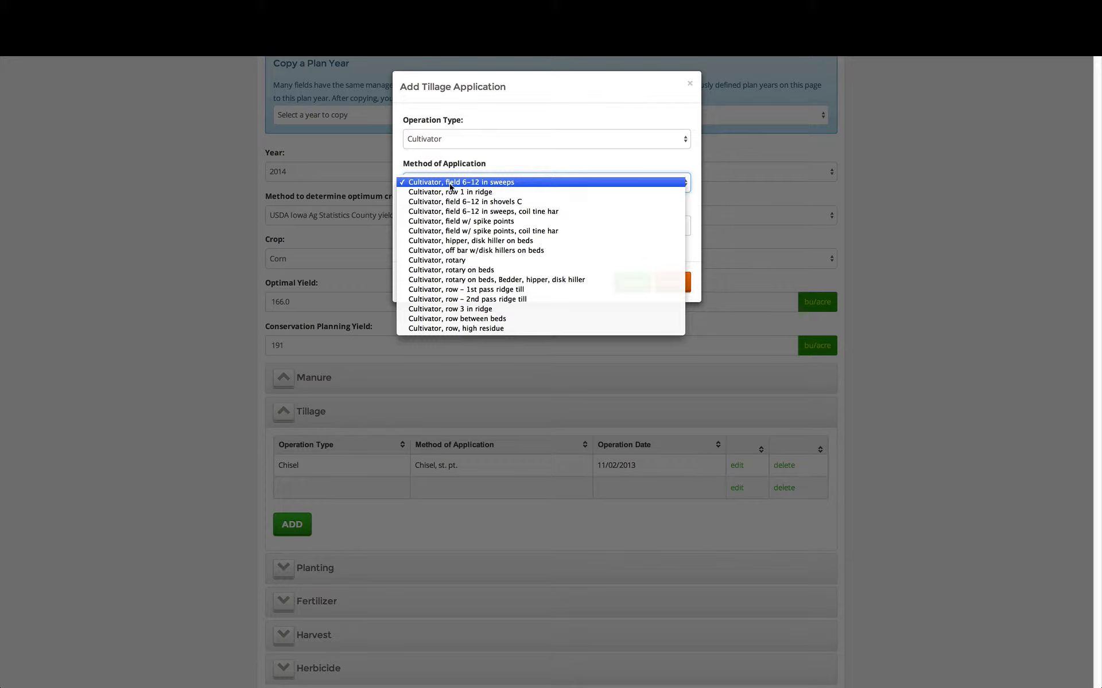
left_click(452, 184)
left_click(445, 221)
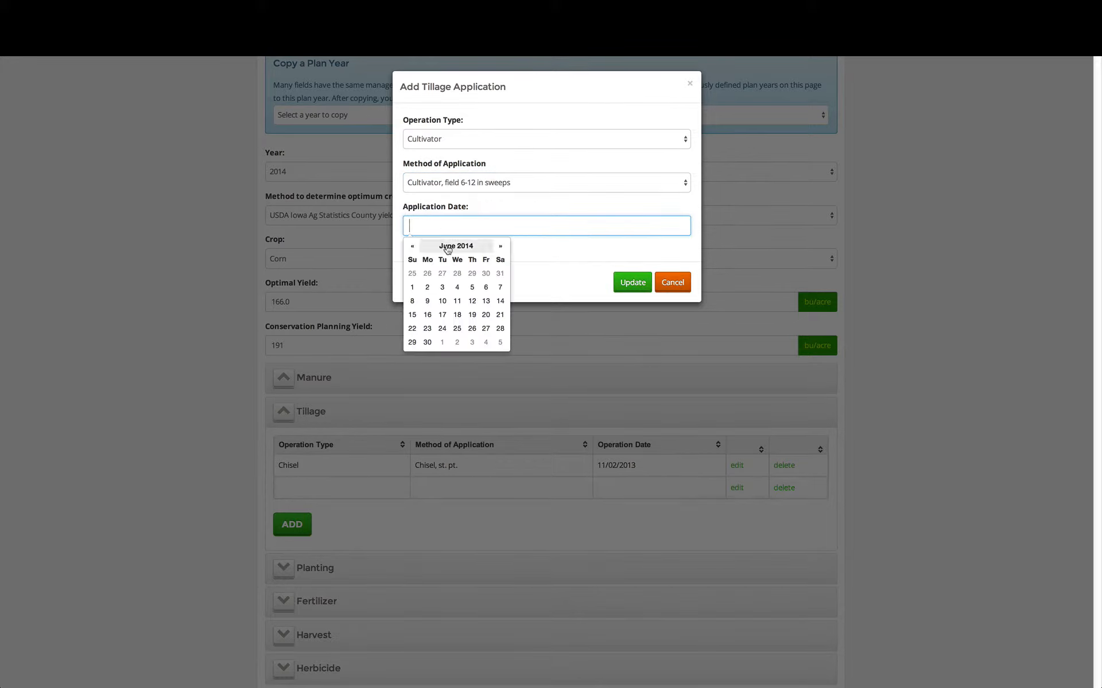
left_click(414, 247)
left_click(413, 248)
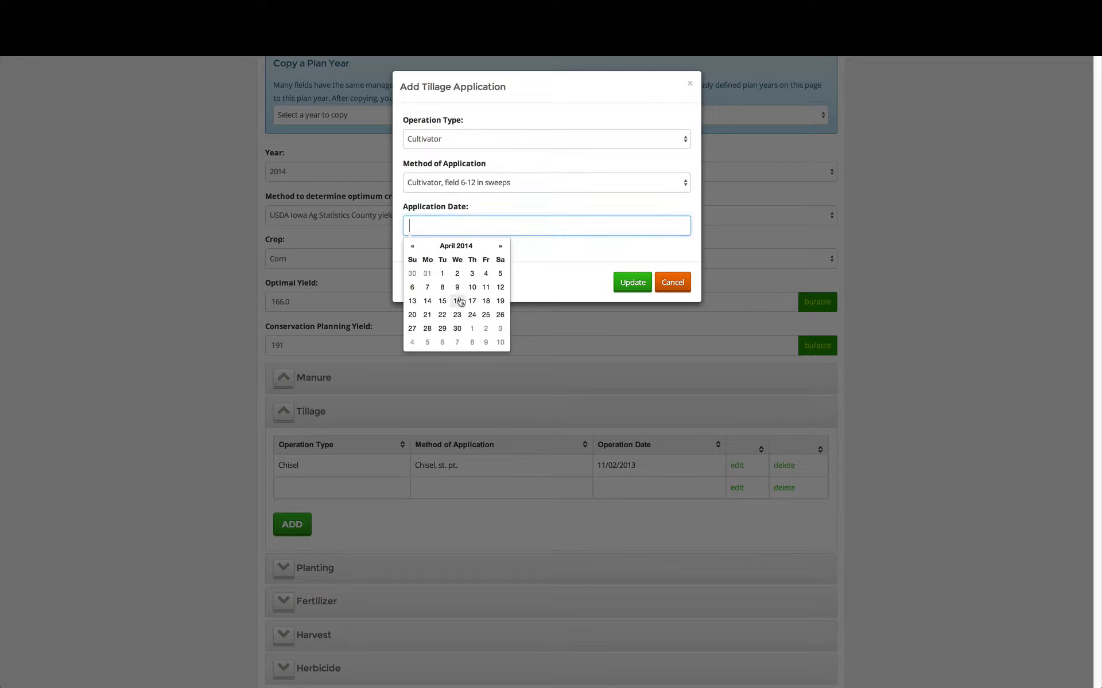
left_click(497, 289)
left_click(560, 287)
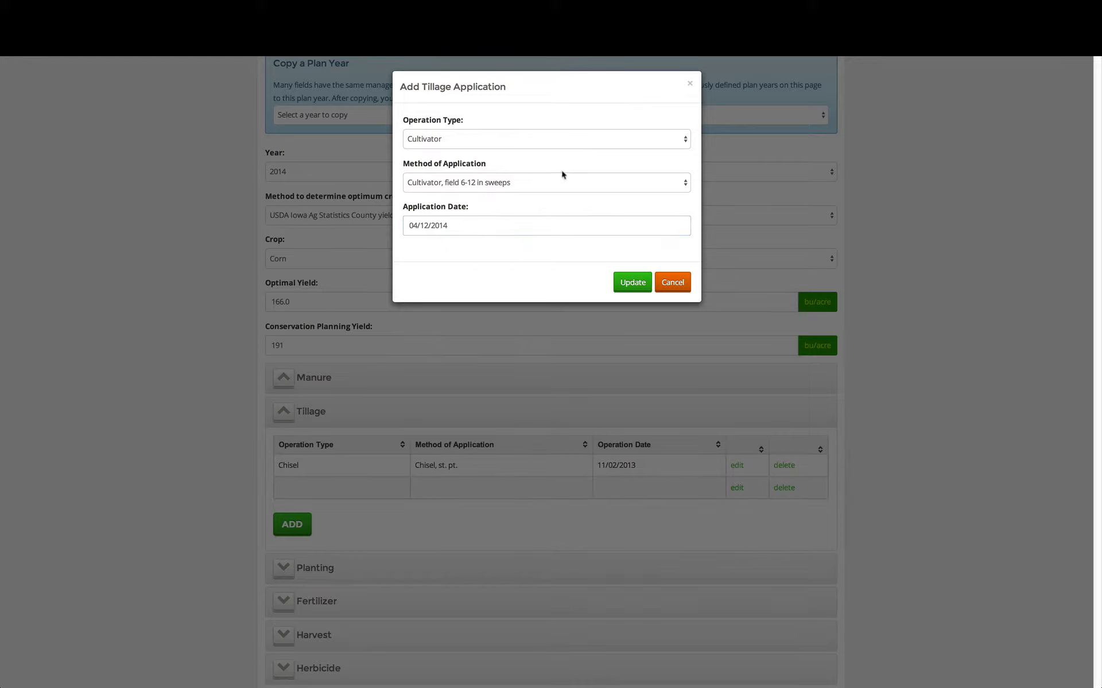
left_click(542, 143)
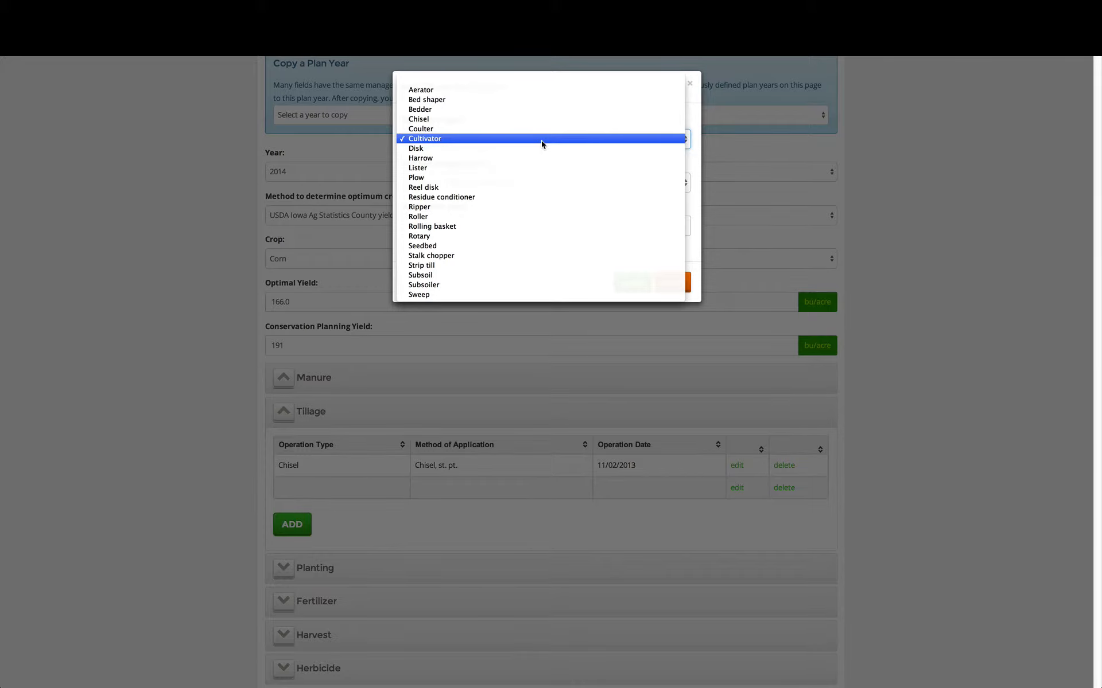
left_click(542, 140)
left_click(632, 282)
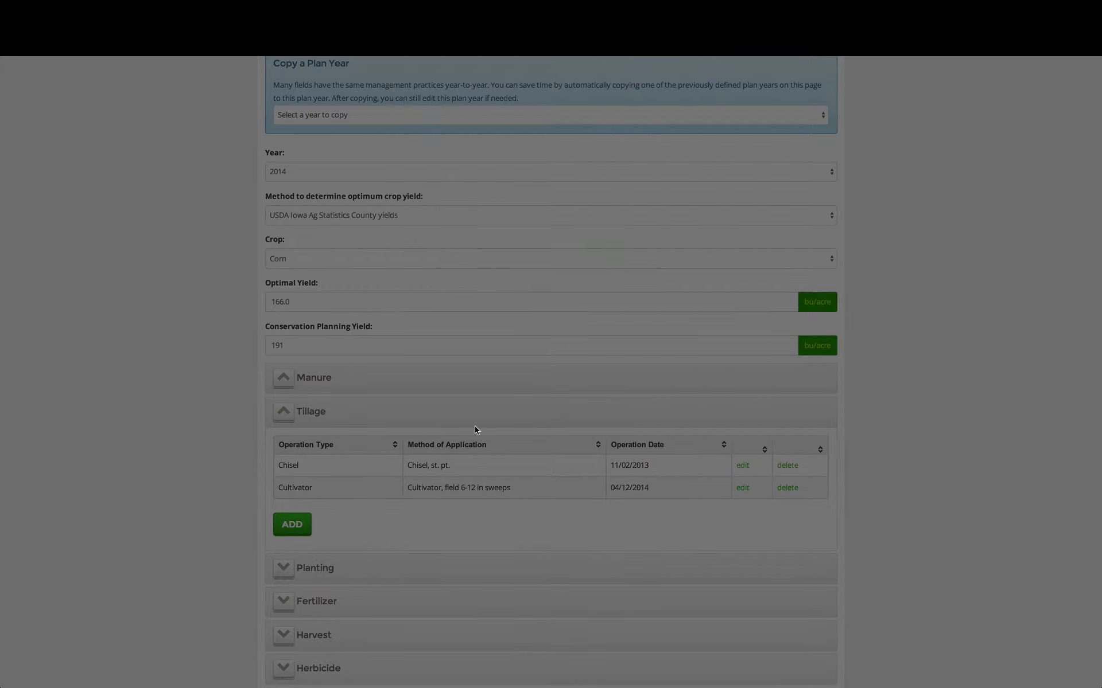
Set the Plan Year 1 planting date to 04/17/2014, keeping the method "Planter 30 in rows"
scroll(197, 514, "down", 1)
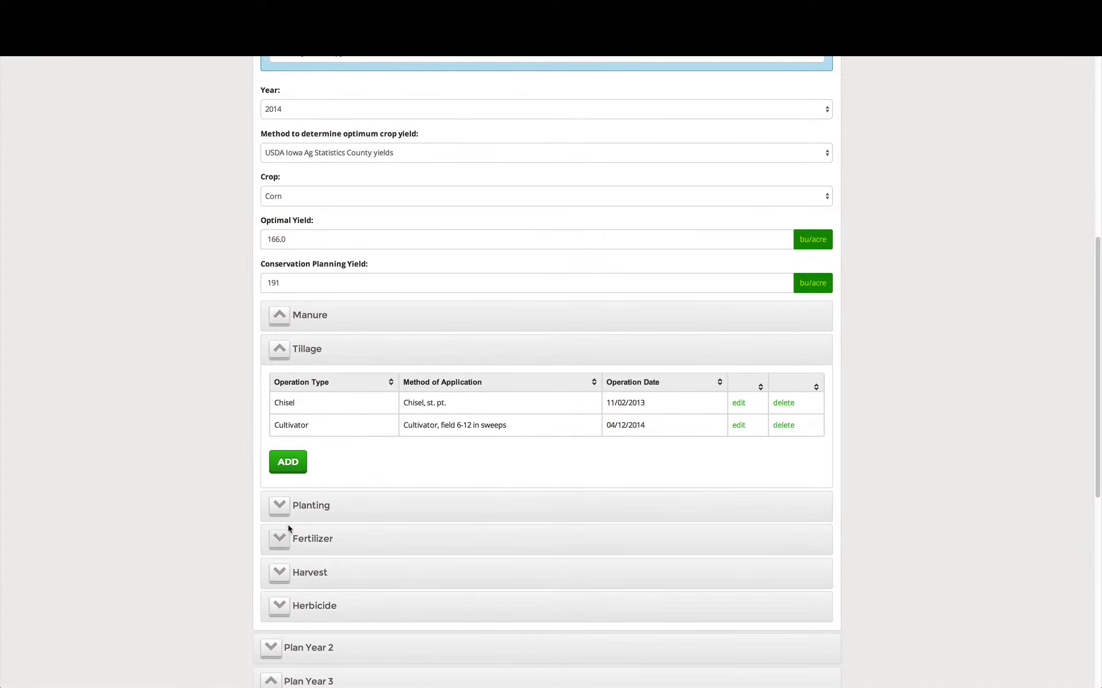
left_click(308, 504)
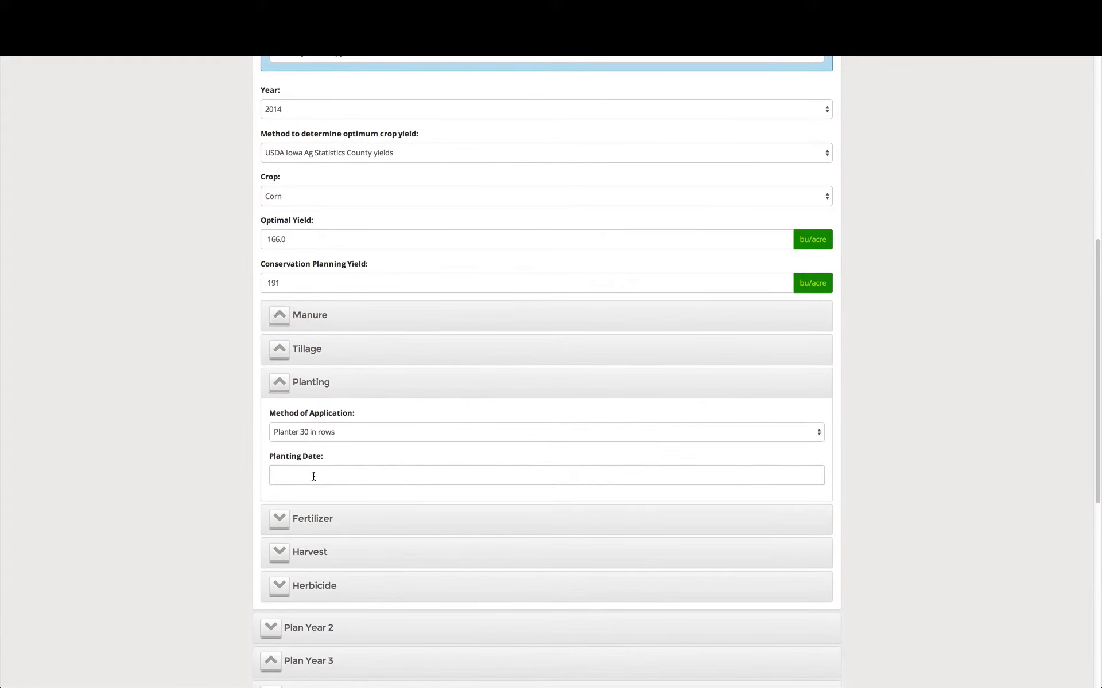
left_click(318, 473)
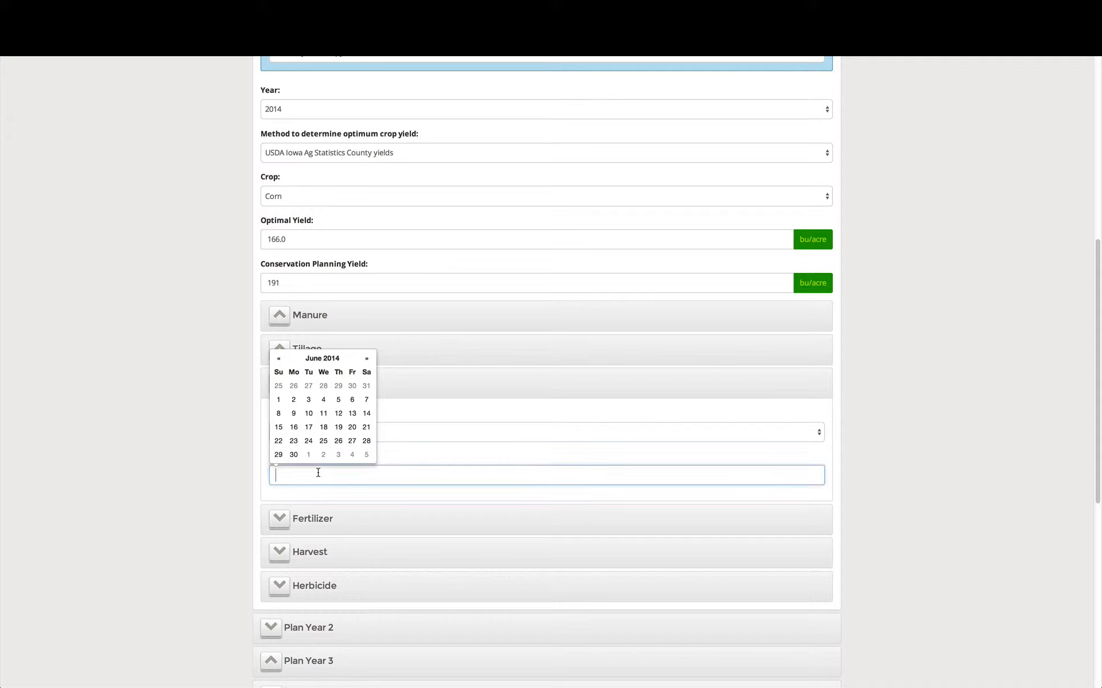
left_click(280, 360)
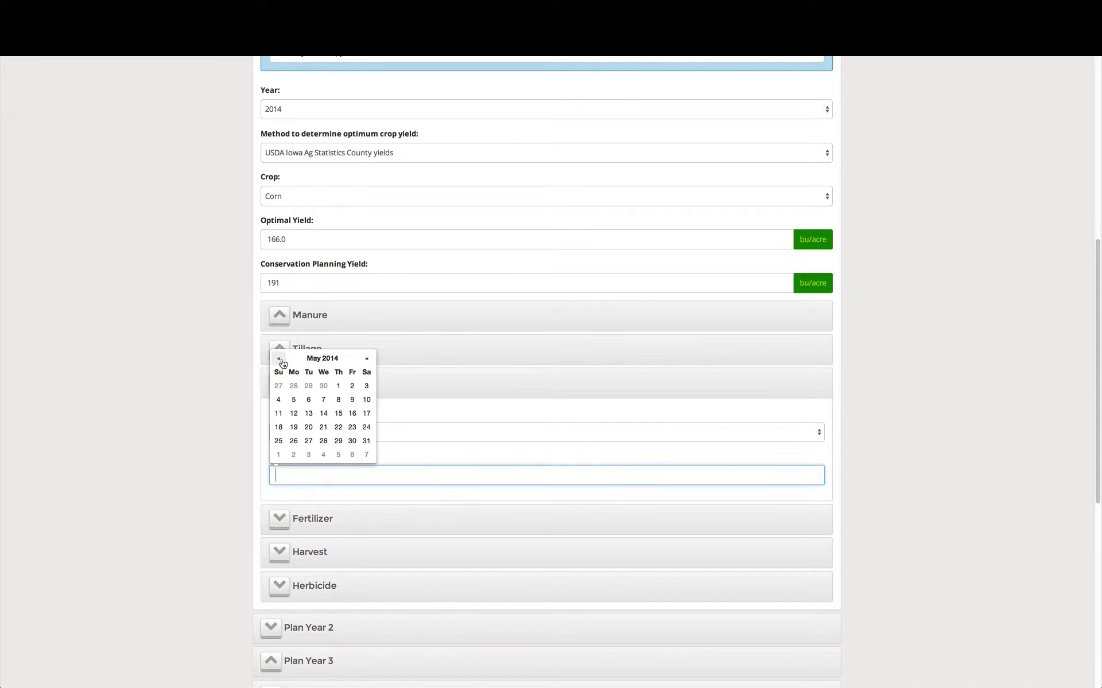
left_click(280, 359)
left_click(339, 414)
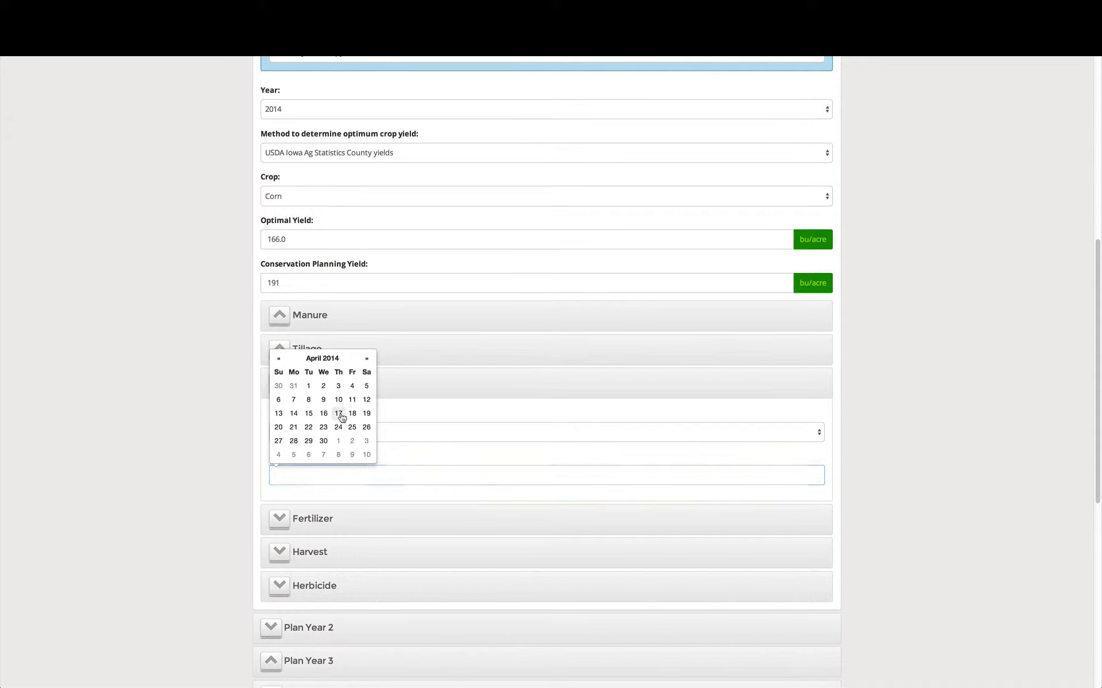
left_click(177, 487)
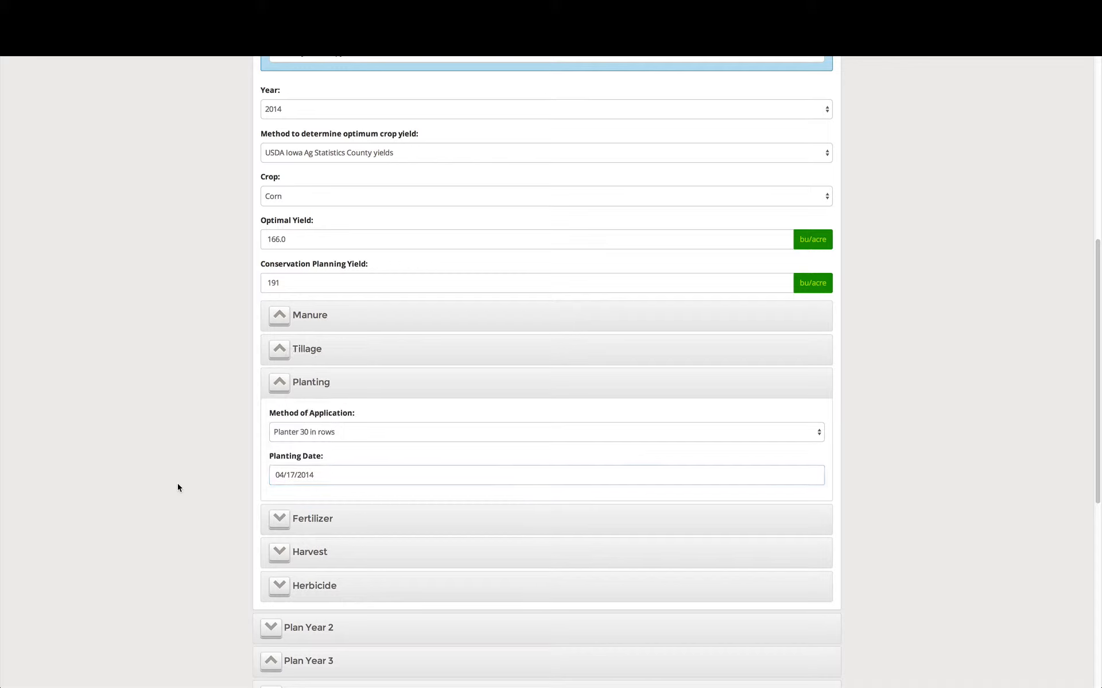
Start a Plan Year 1 fertilizer application of Anhydrous Ammonia (82% N) with the Surface Broadcast method
left_click(323, 520)
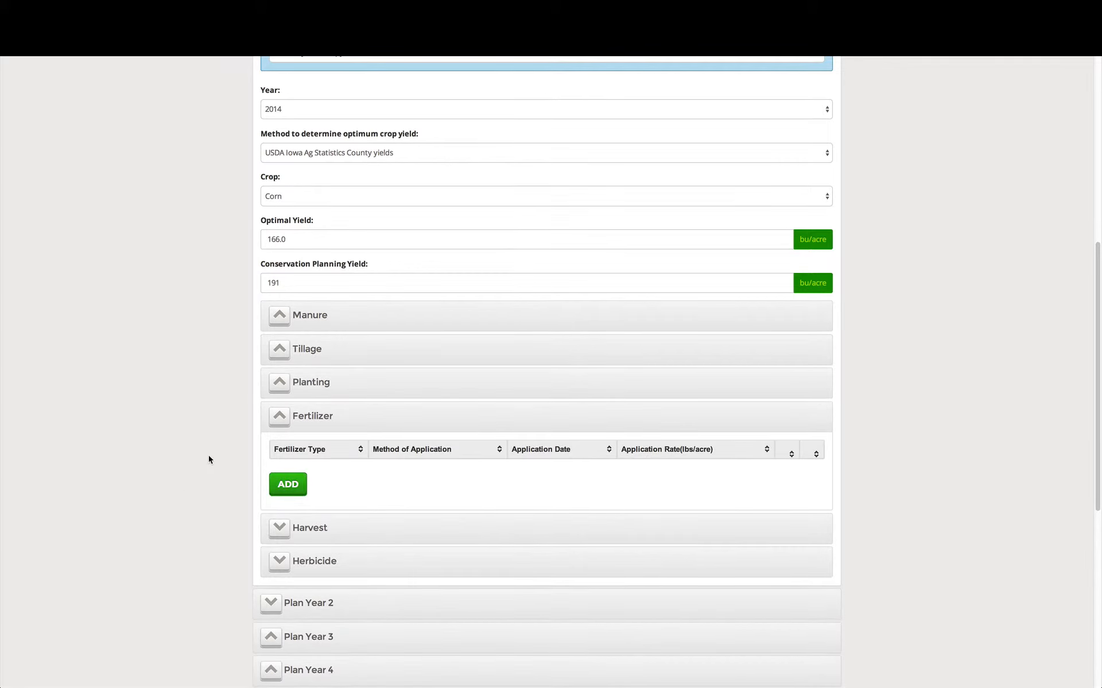
left_click(288, 485)
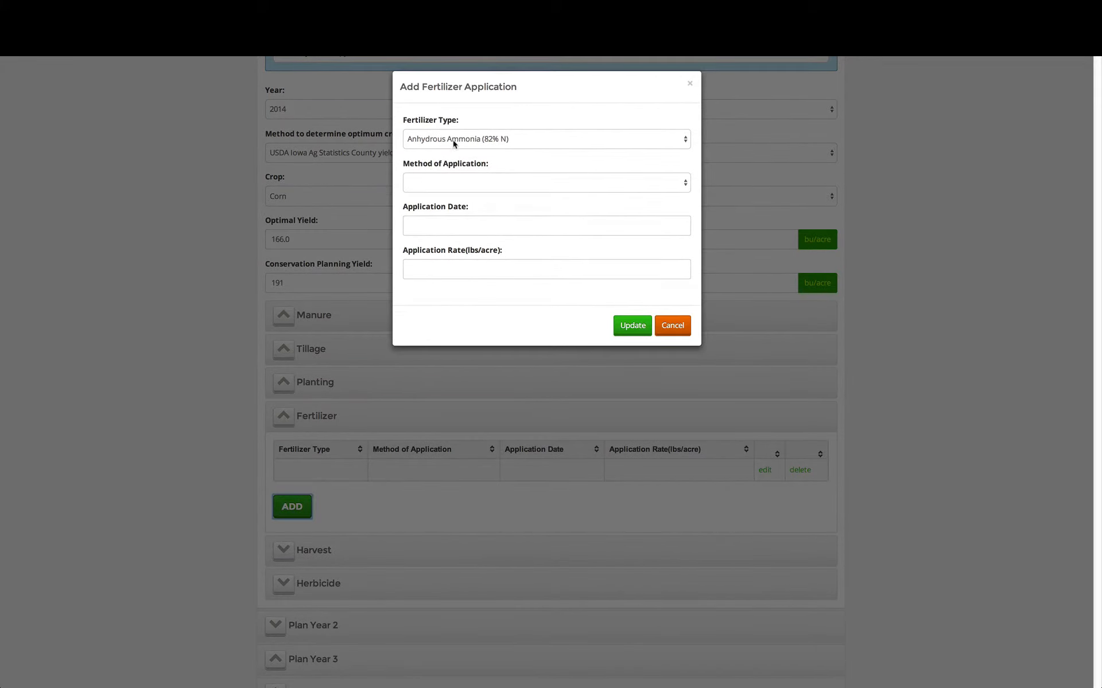
left_click(516, 139)
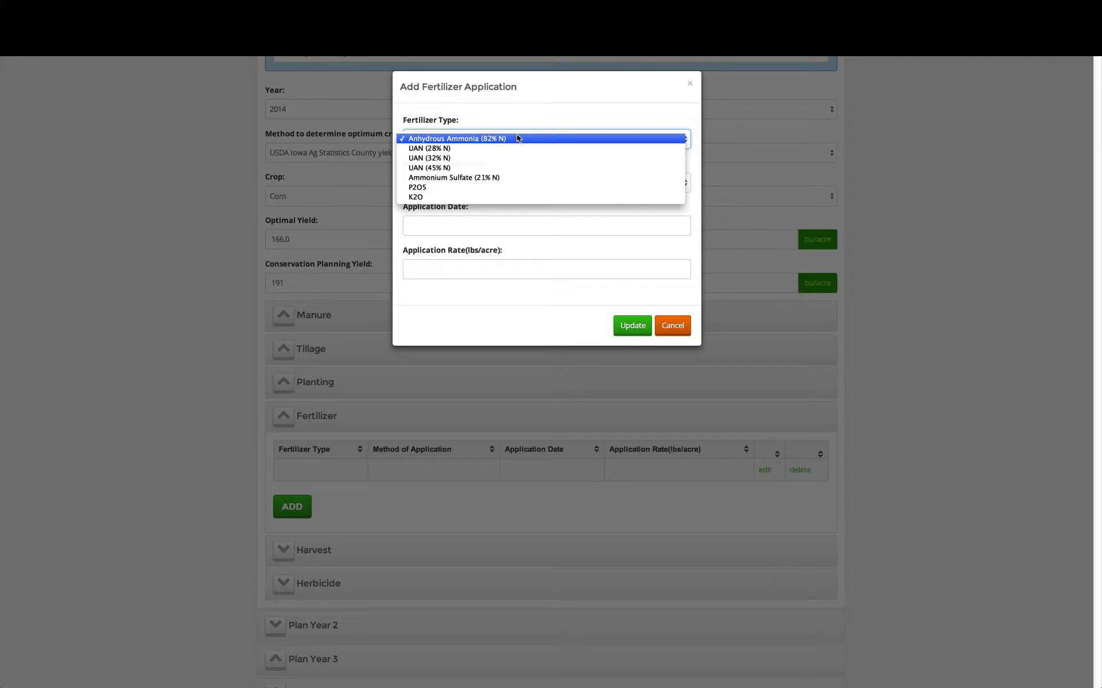
left_click(508, 139)
left_click(491, 181)
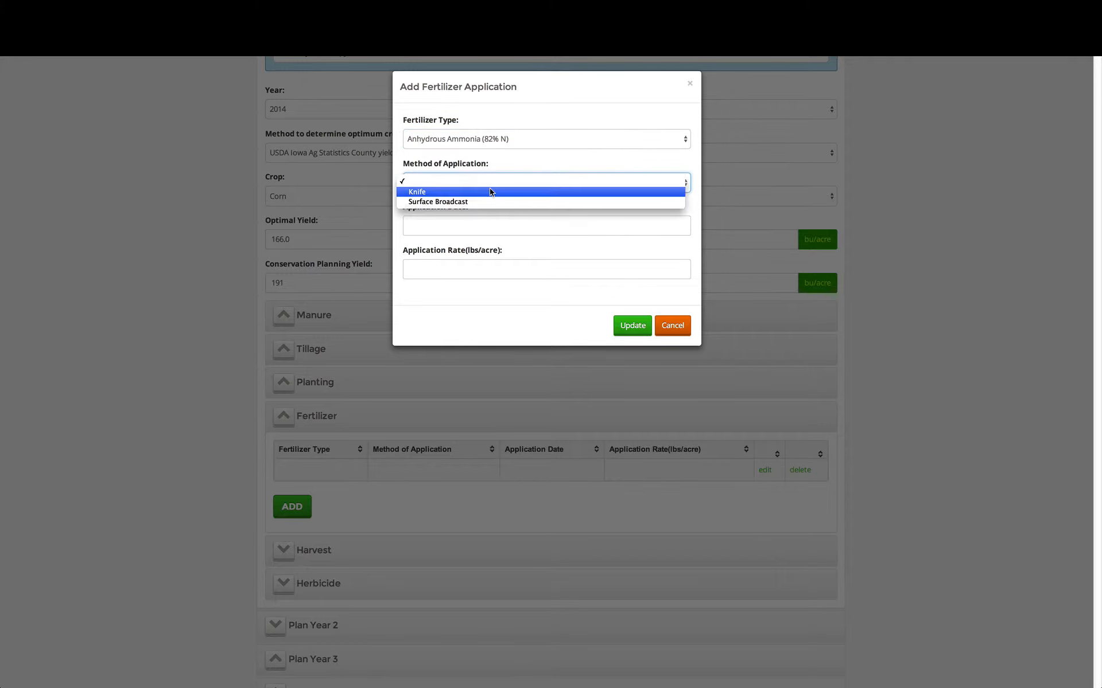
left_click(487, 201)
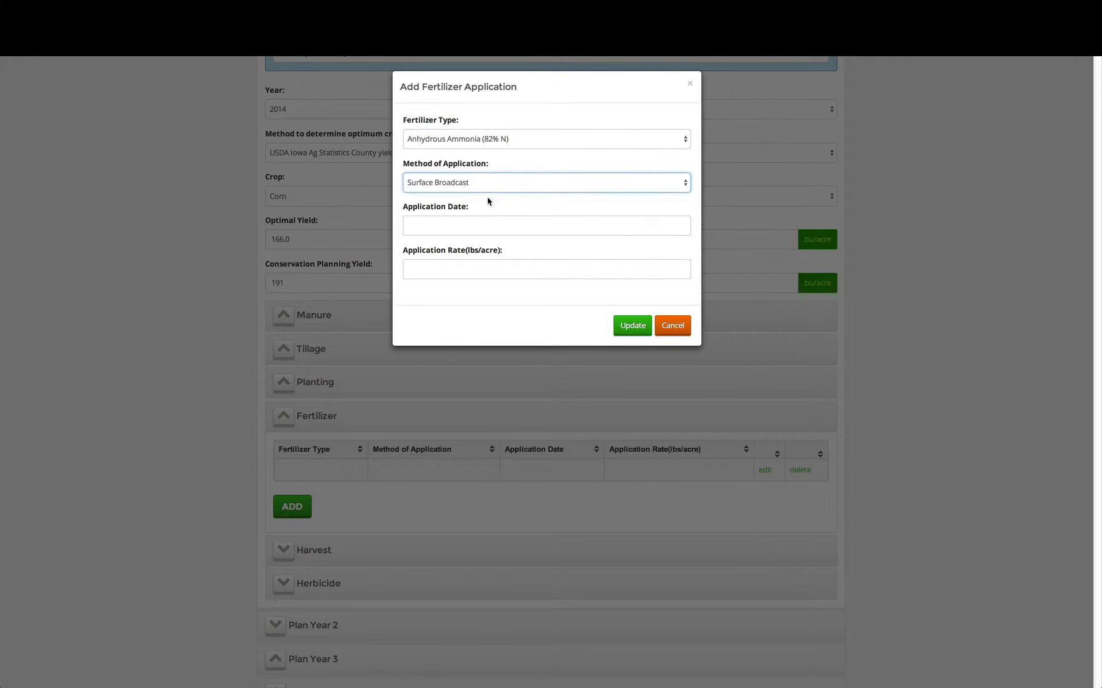
Date the fertilizer application 04/11/2014, set its rate to 70 lbs/acre and save it
left_click(483, 229)
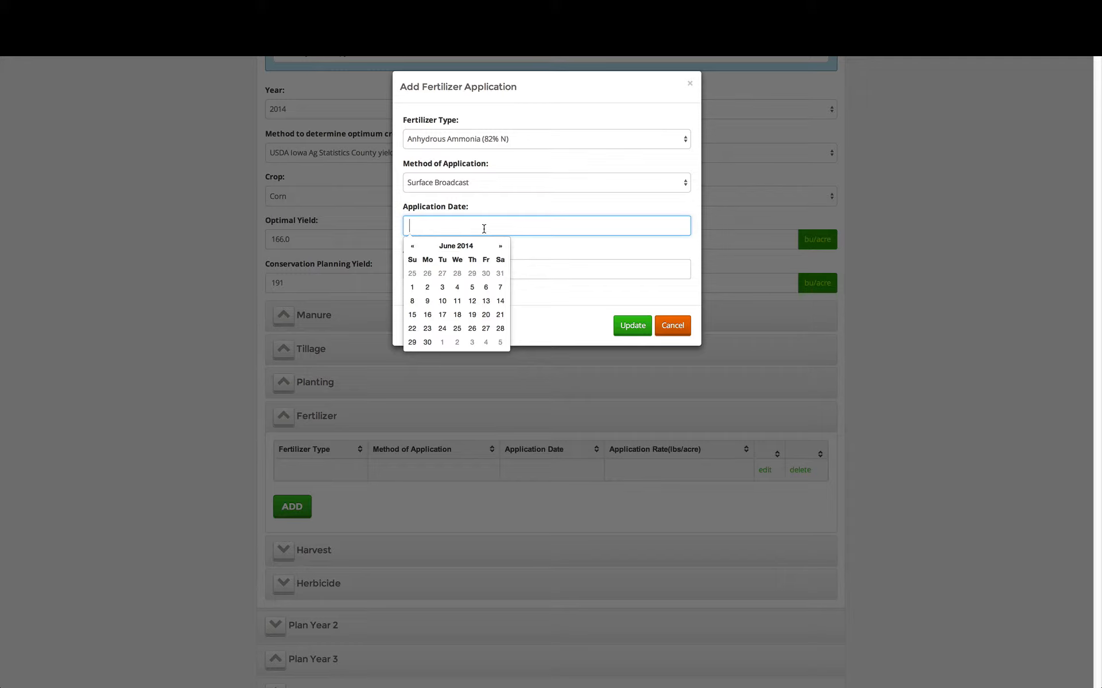
left_click(412, 247)
left_click(412, 246)
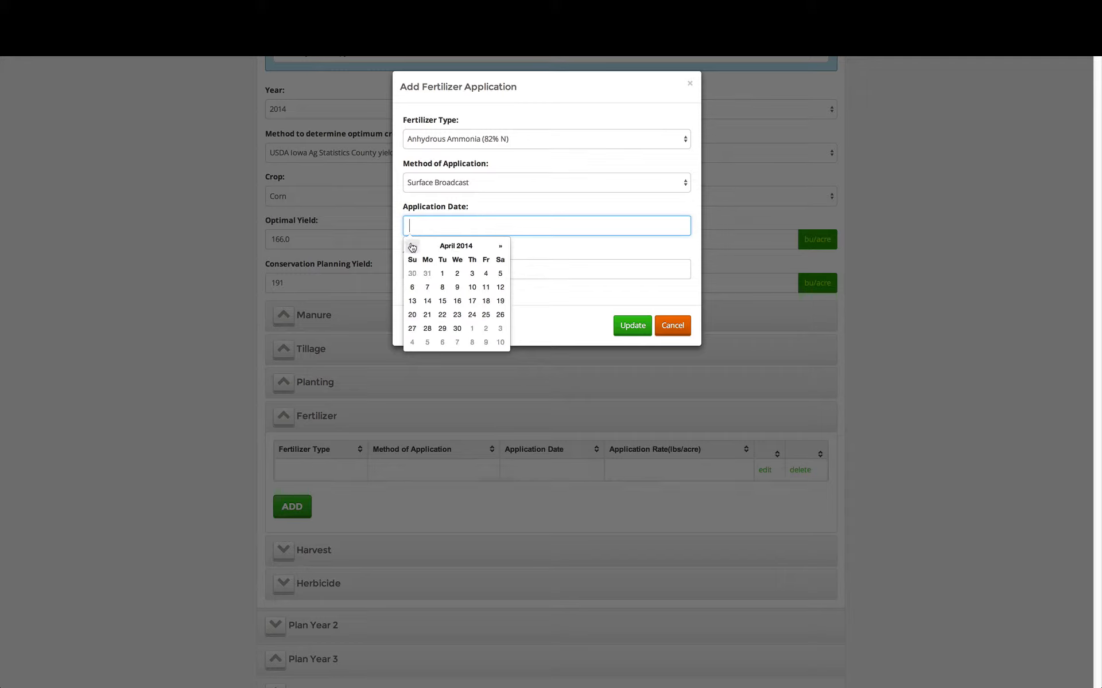
left_click(486, 287)
left_click(544, 251)
left_click(510, 272)
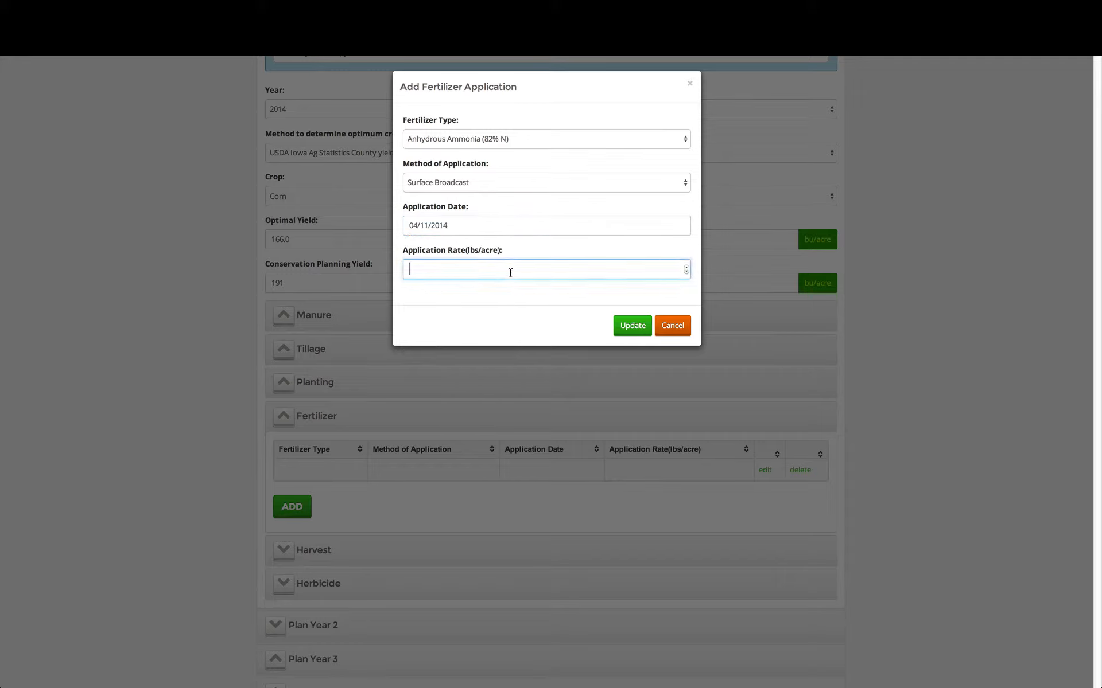
type("70")
left_click(554, 309)
left_click(628, 326)
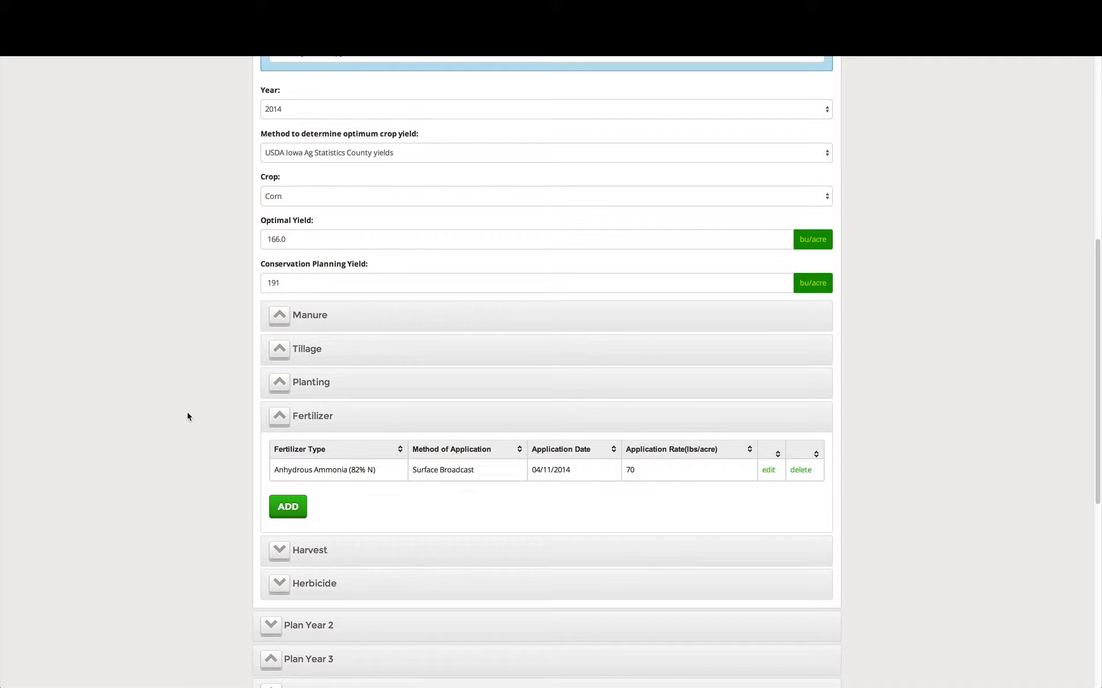
Set the Plan Year 1 harvest date to 10/18/2014, keeping the method "Combine, corn header"
left_click(304, 551)
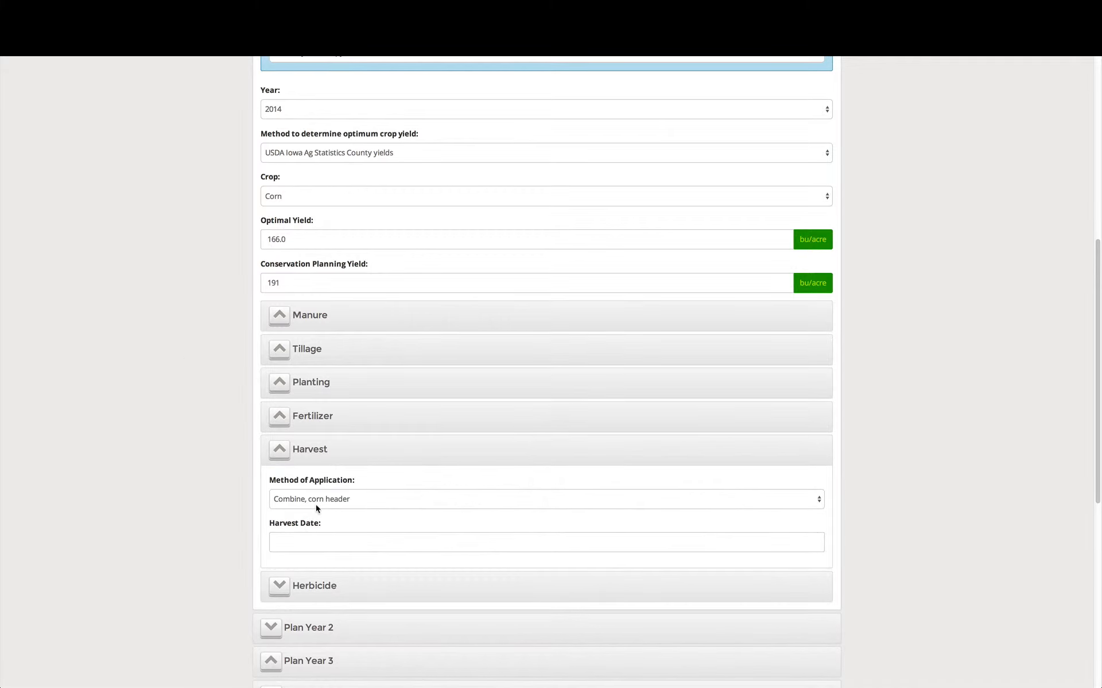
left_click(316, 543)
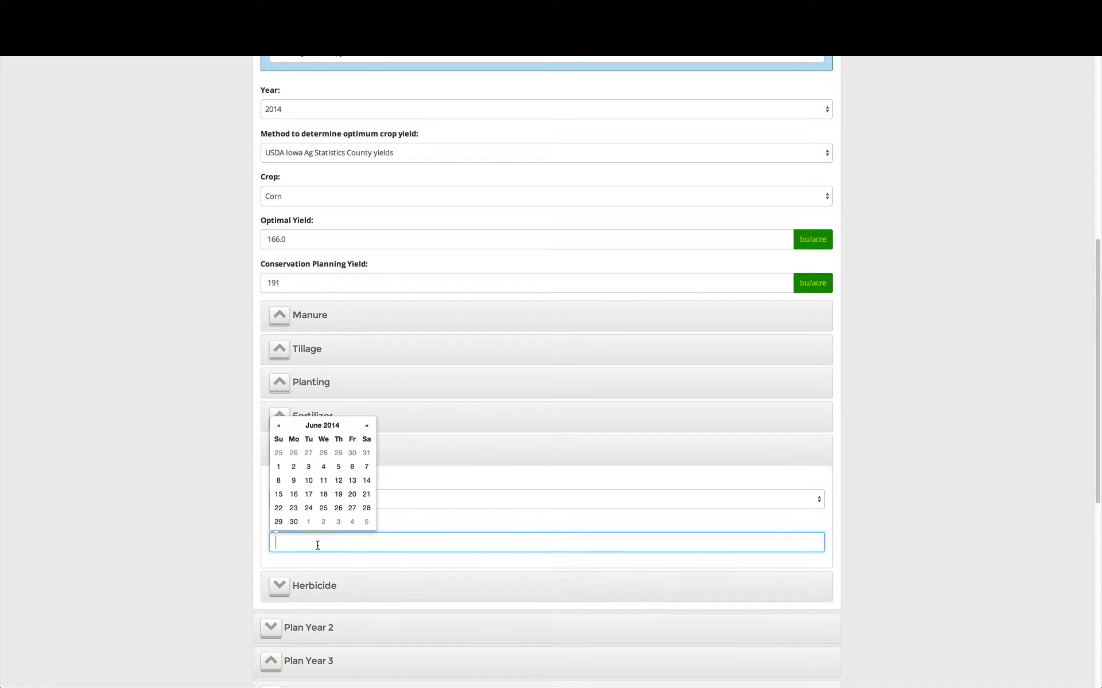
left_click(322, 425)
left_click(307, 512)
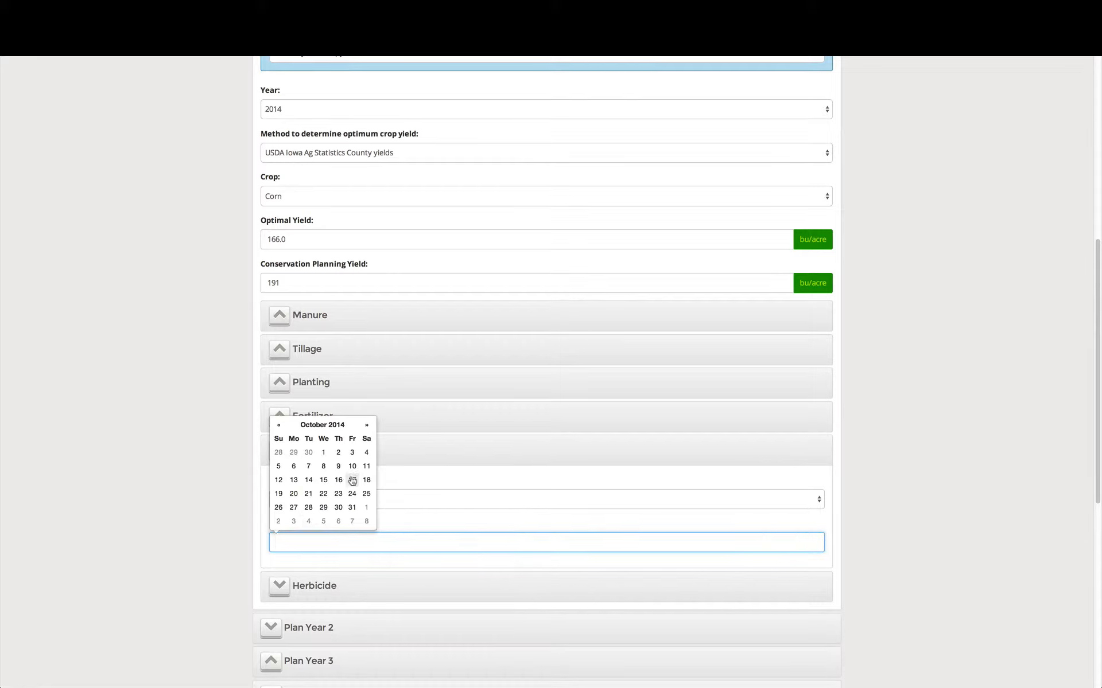
left_click(366, 480)
left_click(209, 505)
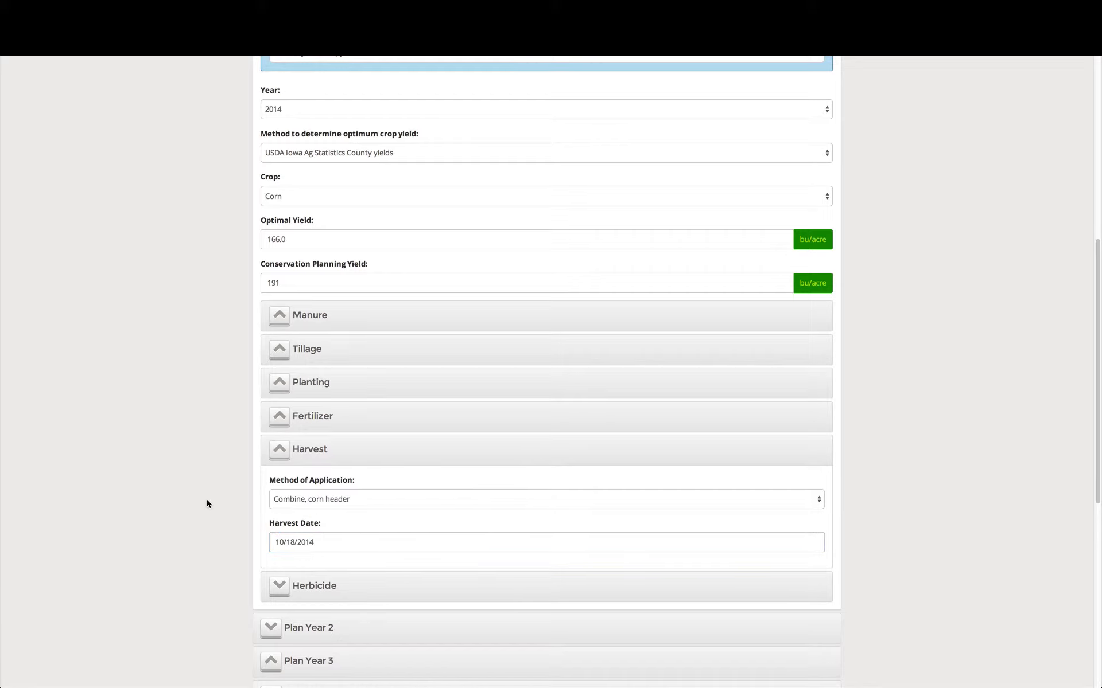
Expand the Plan Year 1 herbicide section and review the completed plan year
left_click(314, 586)
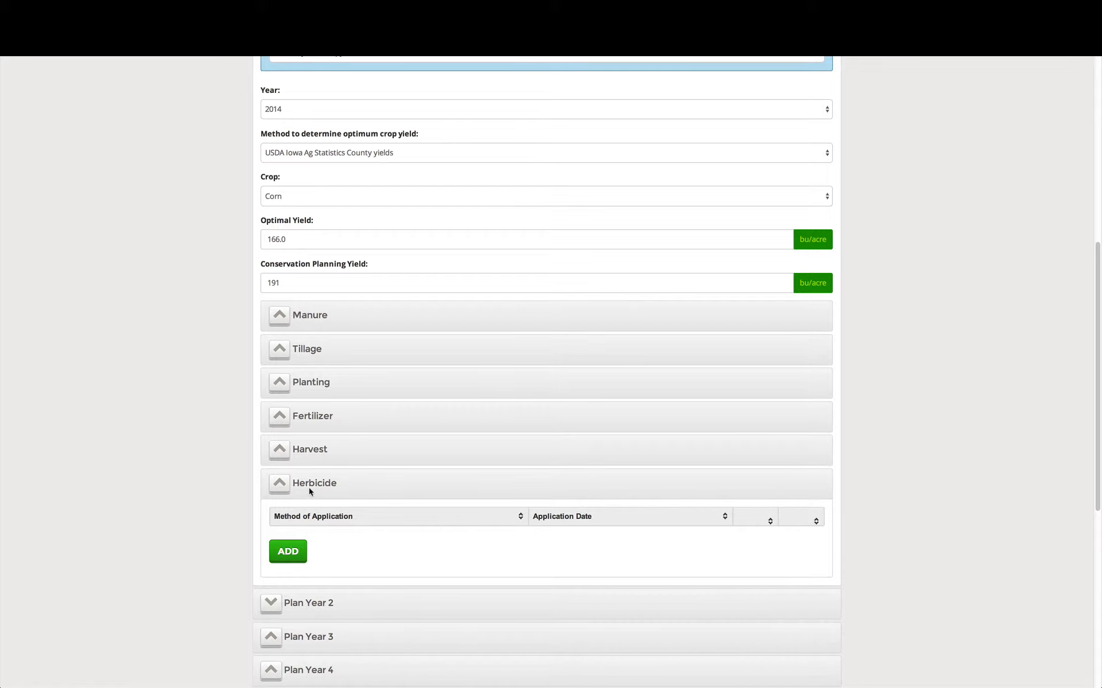
scroll(191, 464, "up", 2)
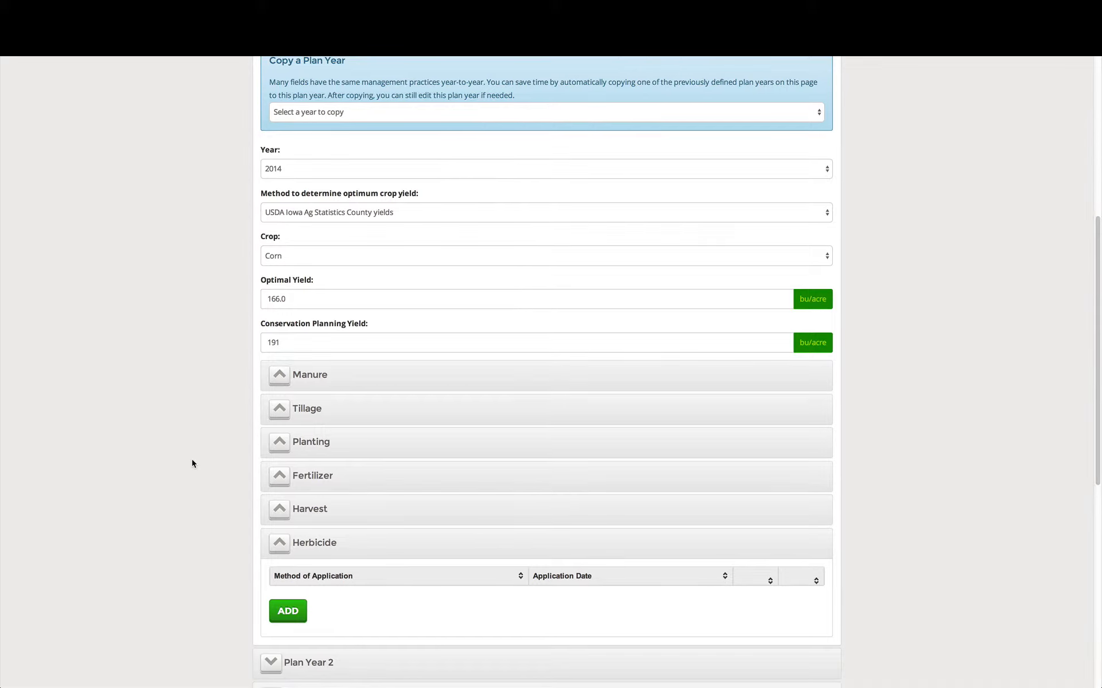
scroll(192, 460, "down", 4)
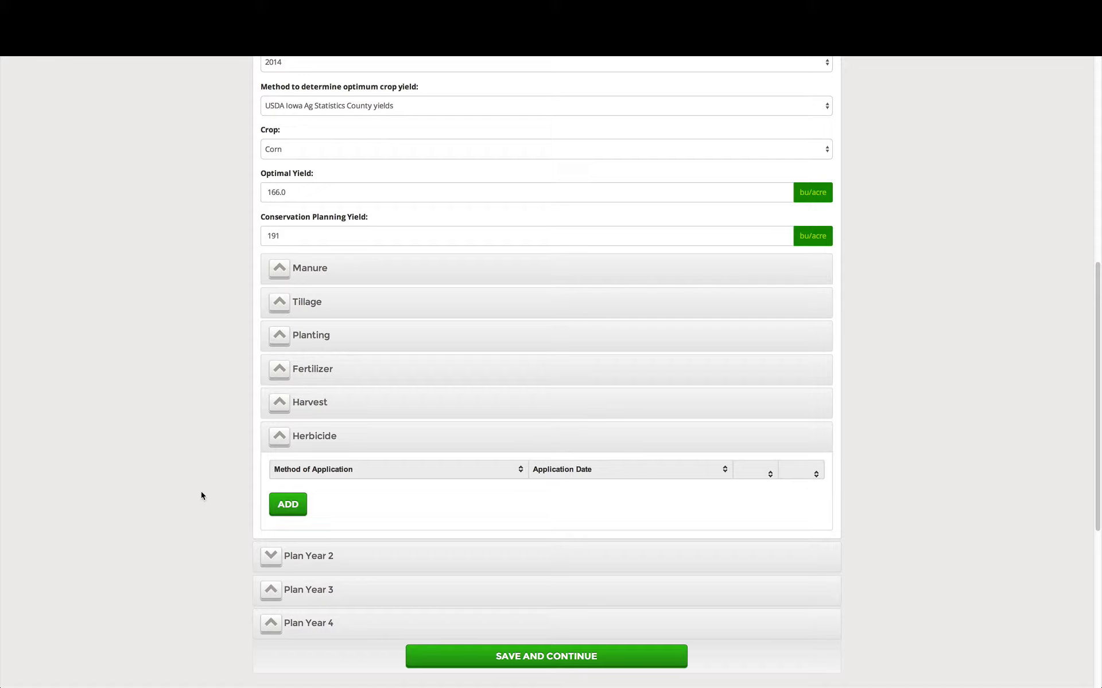
For Plan Year 2, set the optimum crop yield method to USDA Iowa Ag Statistics County yields and the crop to Soybeans, accepting the suggested yield
left_click(311, 554)
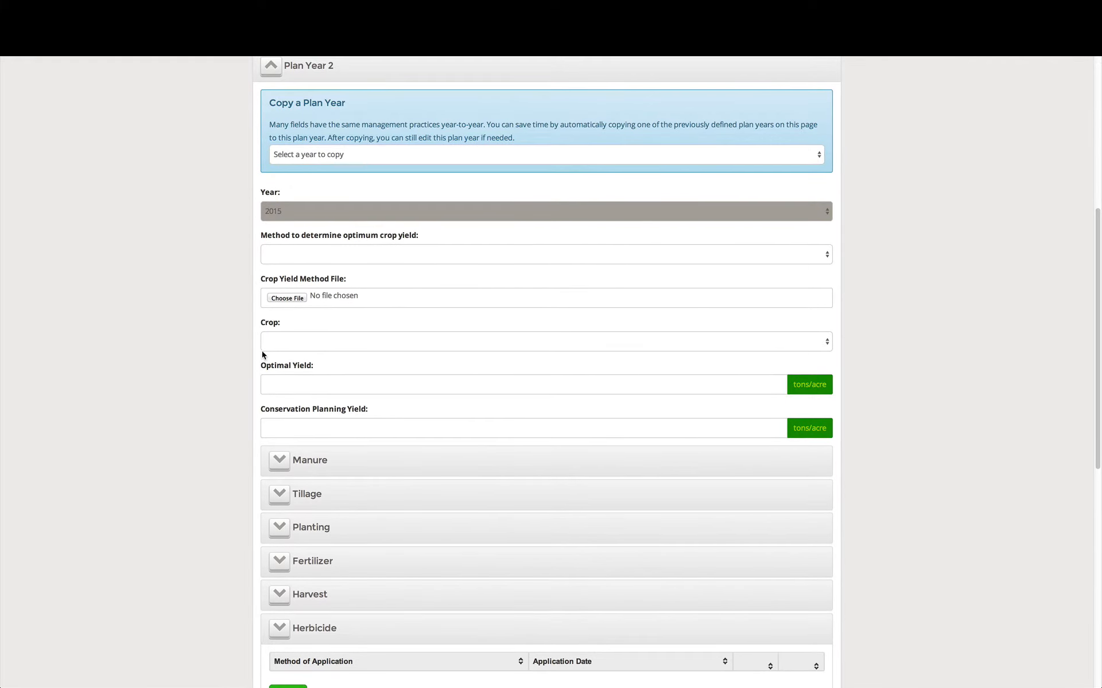
left_click(298, 256)
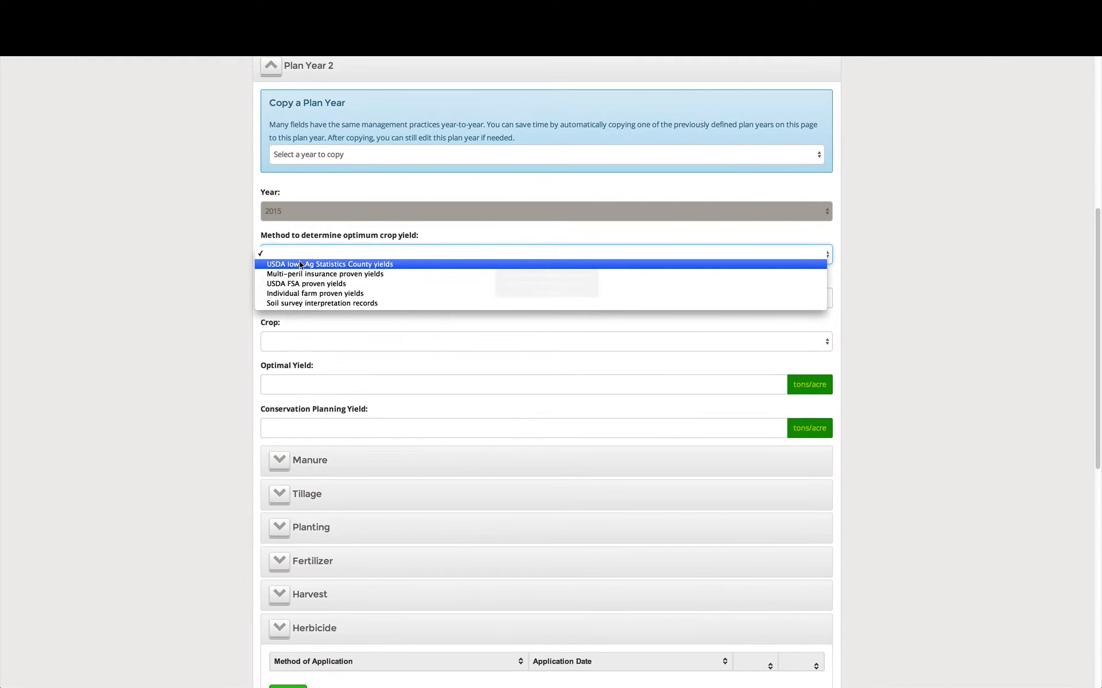
left_click(299, 264)
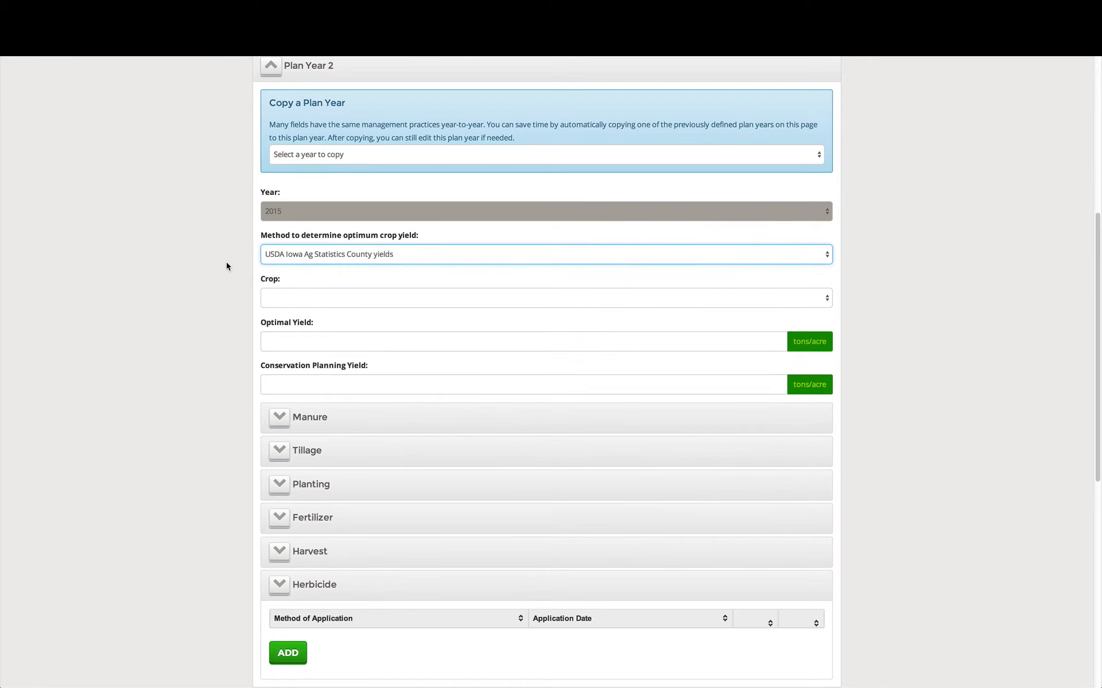
left_click(318, 296)
left_click(315, 315)
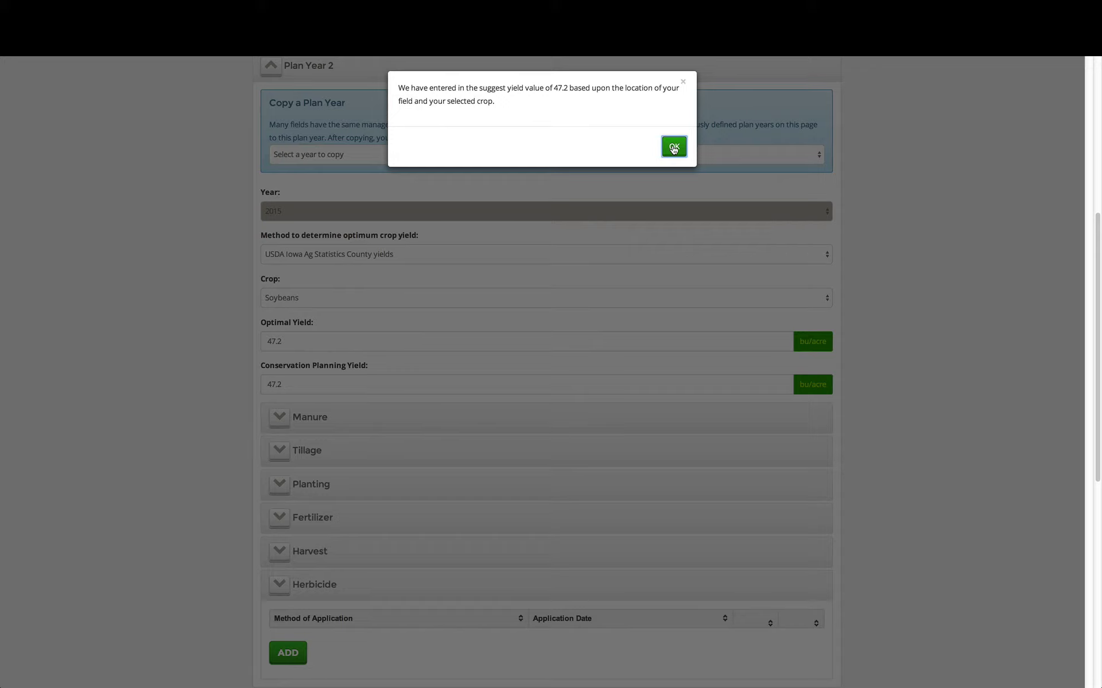
left_click(673, 148)
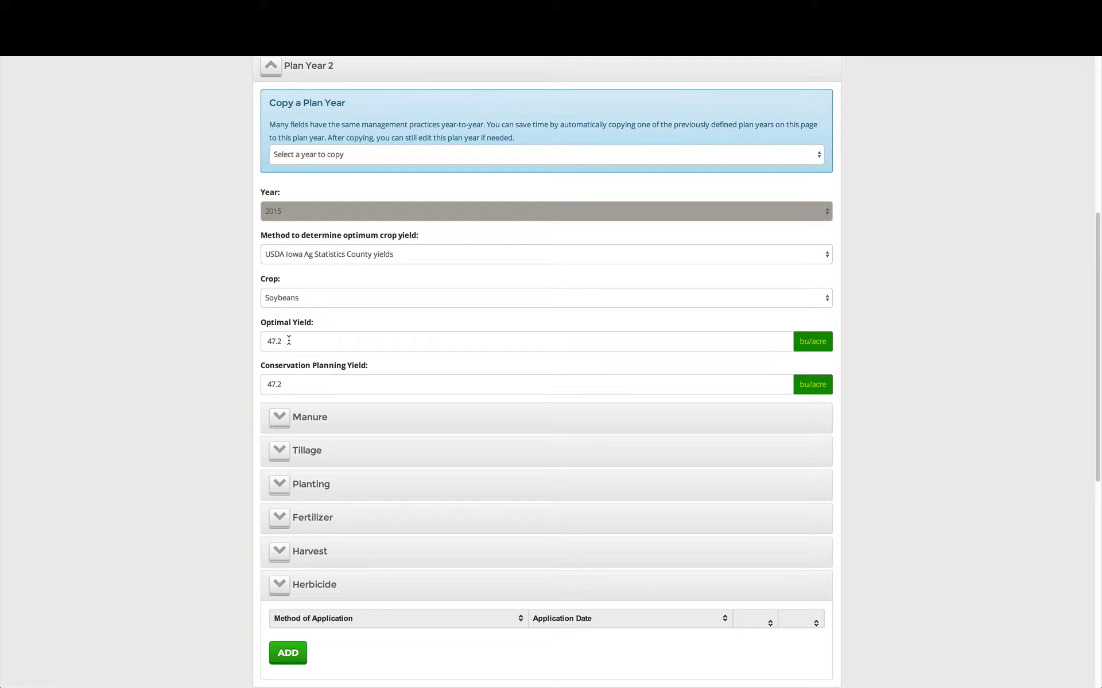
Set the Plan Year 2 conservation planning yield to 54.0 bu/acre
left_click(297, 385)
left_click_drag(297, 385, 257, 385)
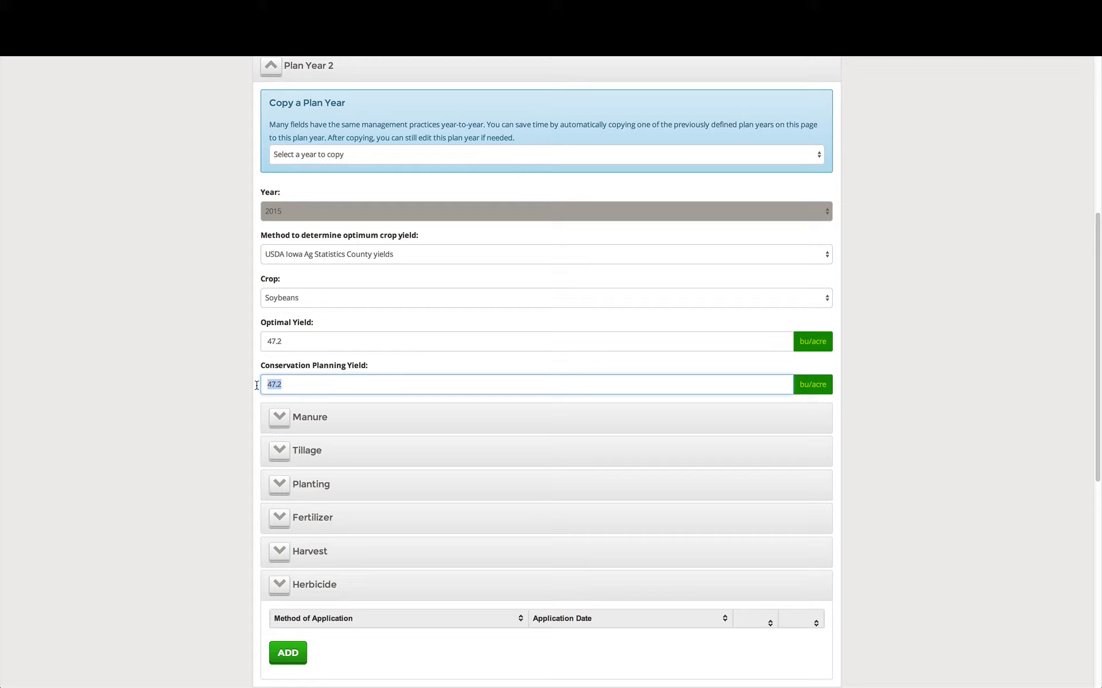
type("54.0")
left_click(177, 363)
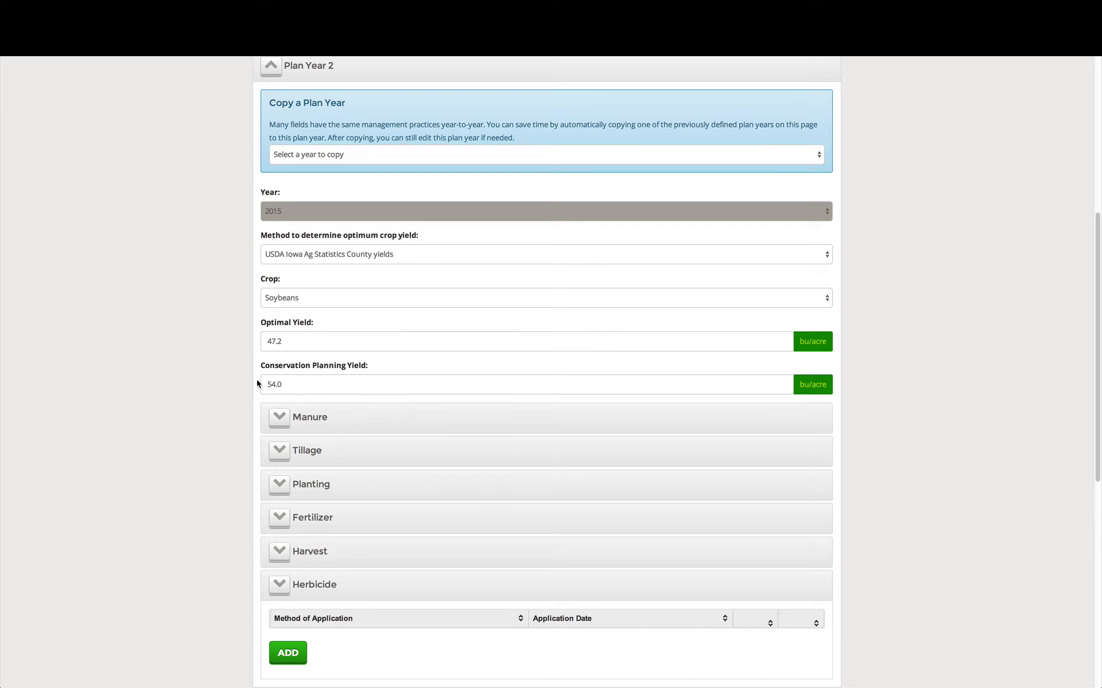
Leave Plan Year 2 manure empty and start a tillage application of type Cultivator with the method "Cultivator, field 6-12 in sweeps"
left_click(309, 417)
scroll(202, 480, "down", 1)
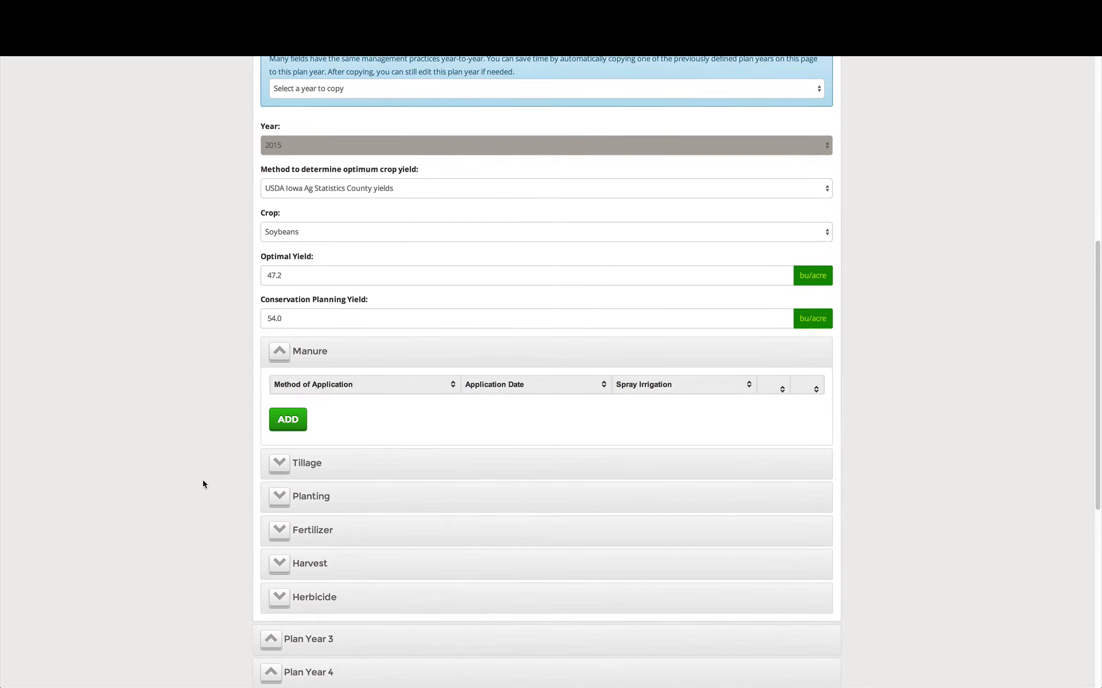
left_click(315, 462)
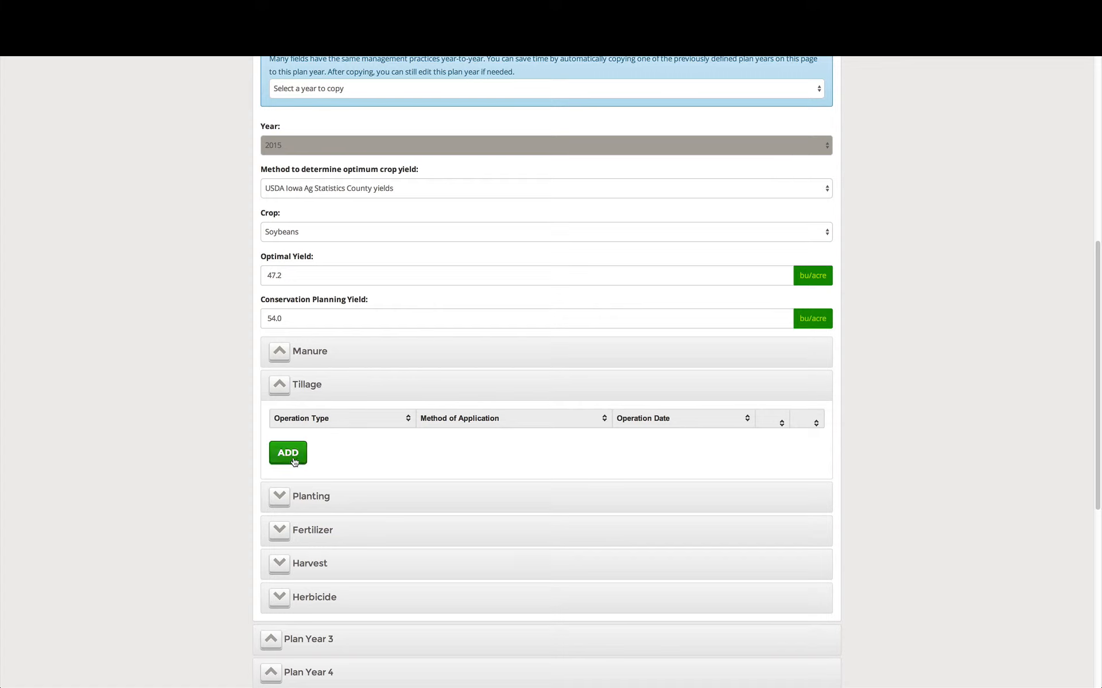
left_click(290, 453)
left_click(464, 138)
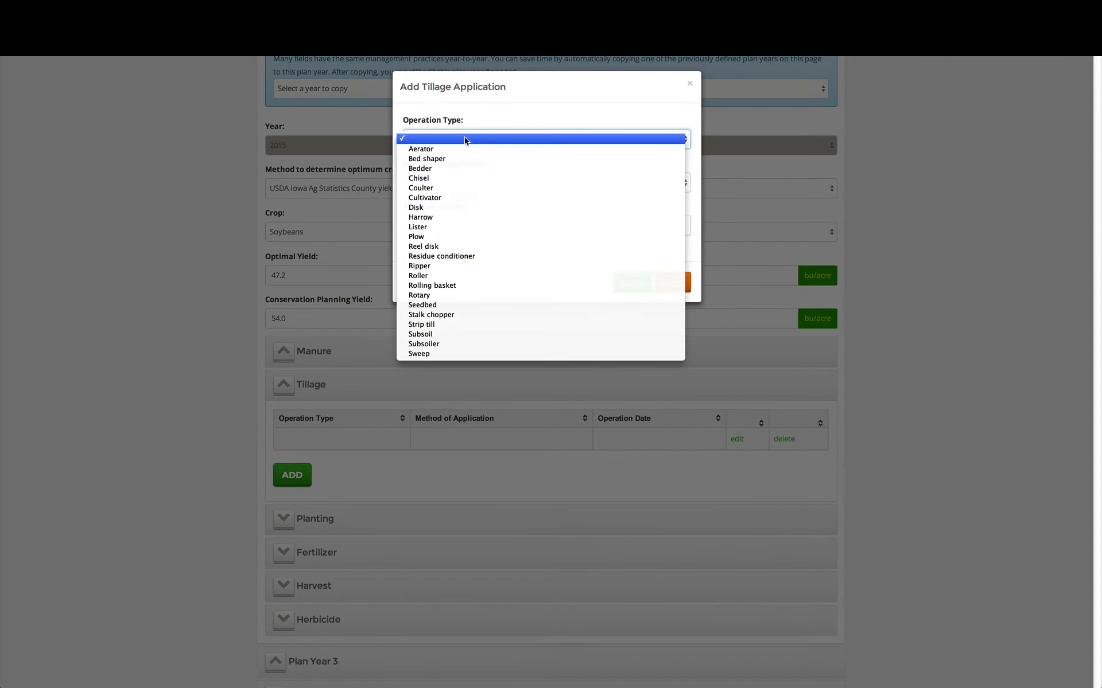
left_click(456, 197)
left_click(456, 182)
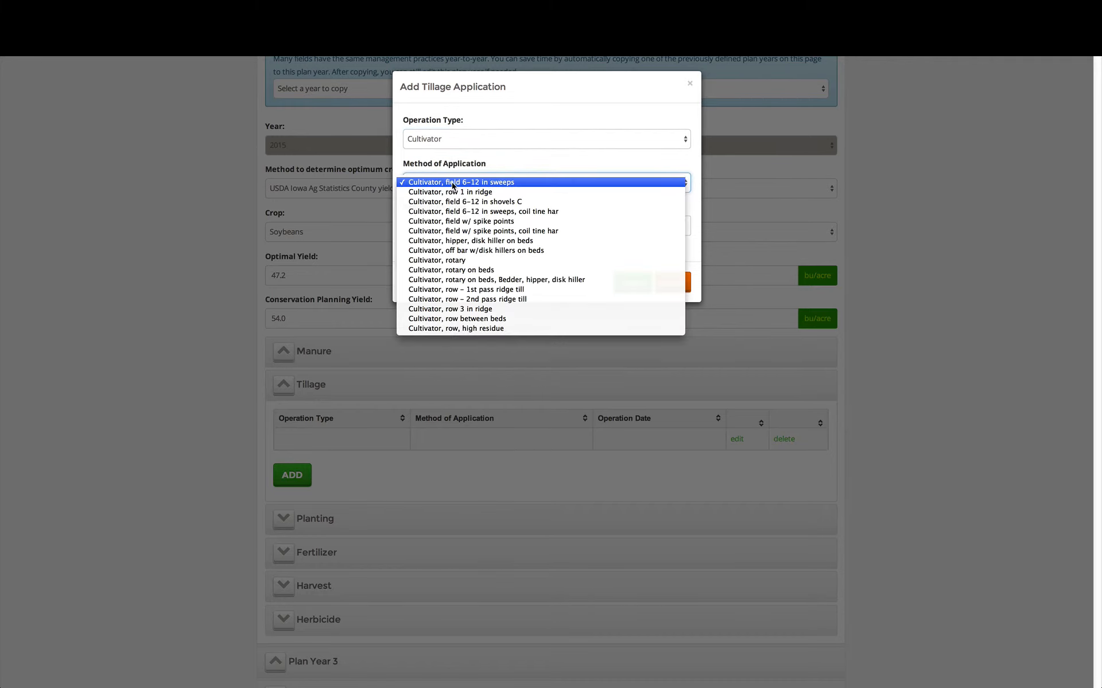
left_click(449, 180)
Date the cultivator tillage application 04/12/2015 and save it
left_click(447, 224)
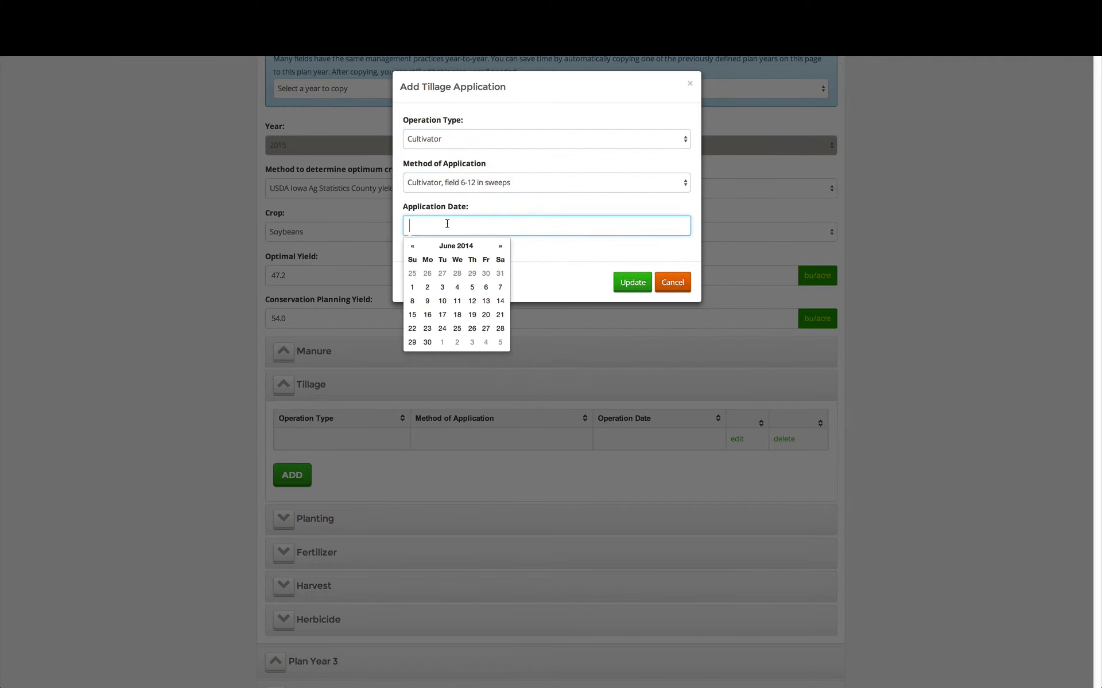
left_click(413, 248)
left_click(453, 246)
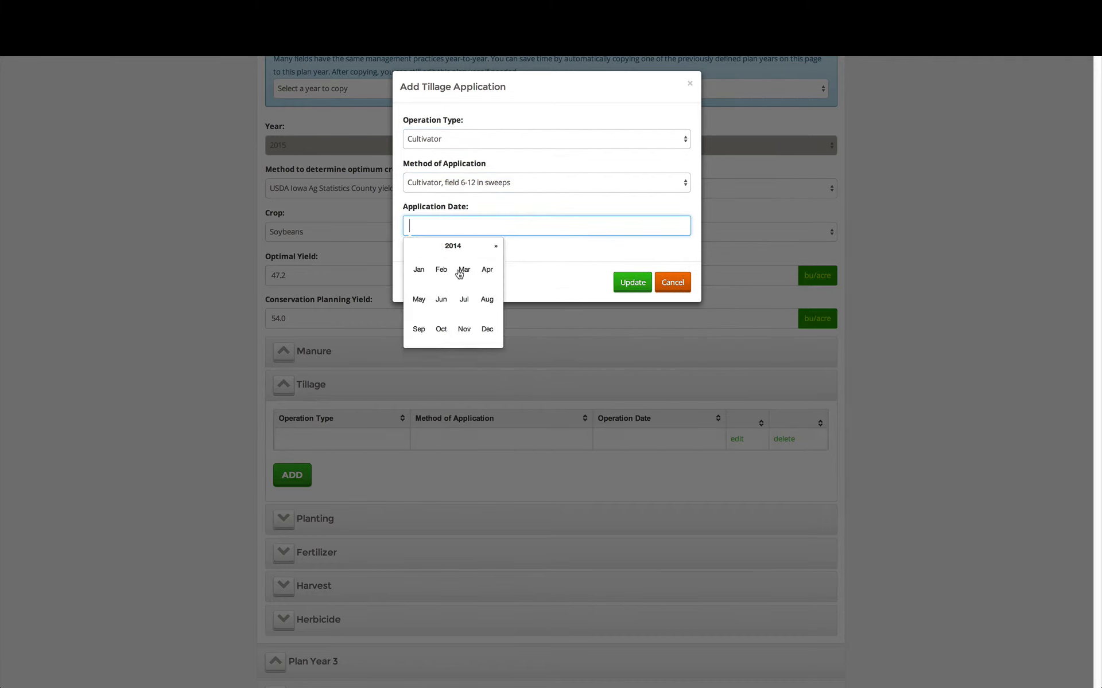
left_click(458, 245)
left_click(465, 303)
left_click(487, 271)
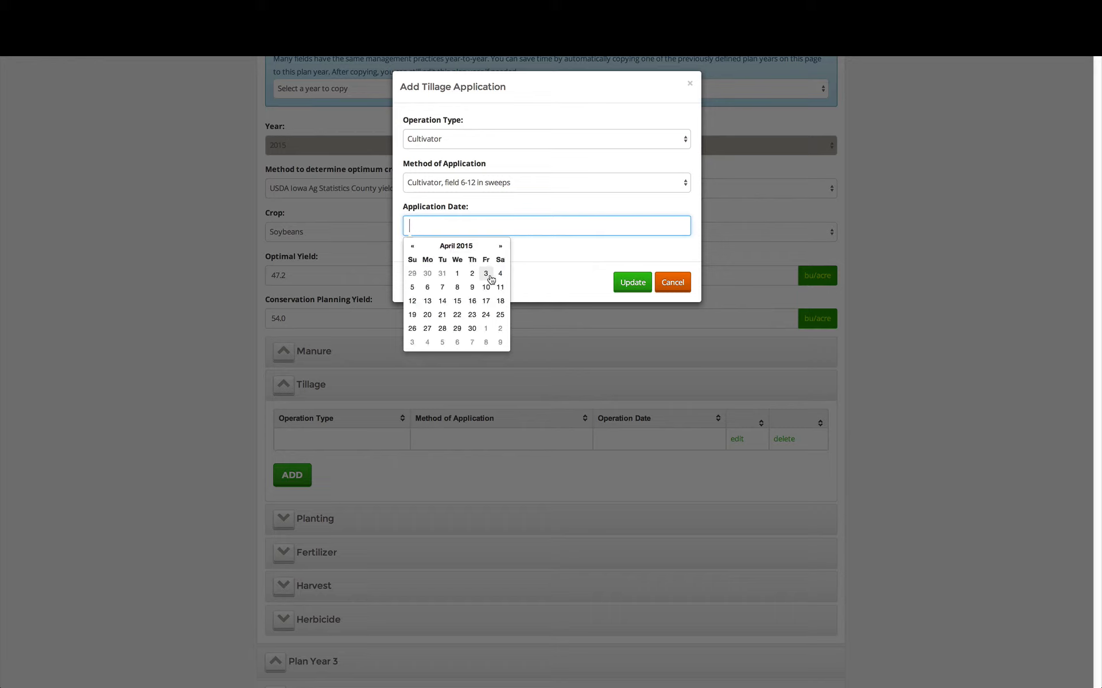
left_click(412, 301)
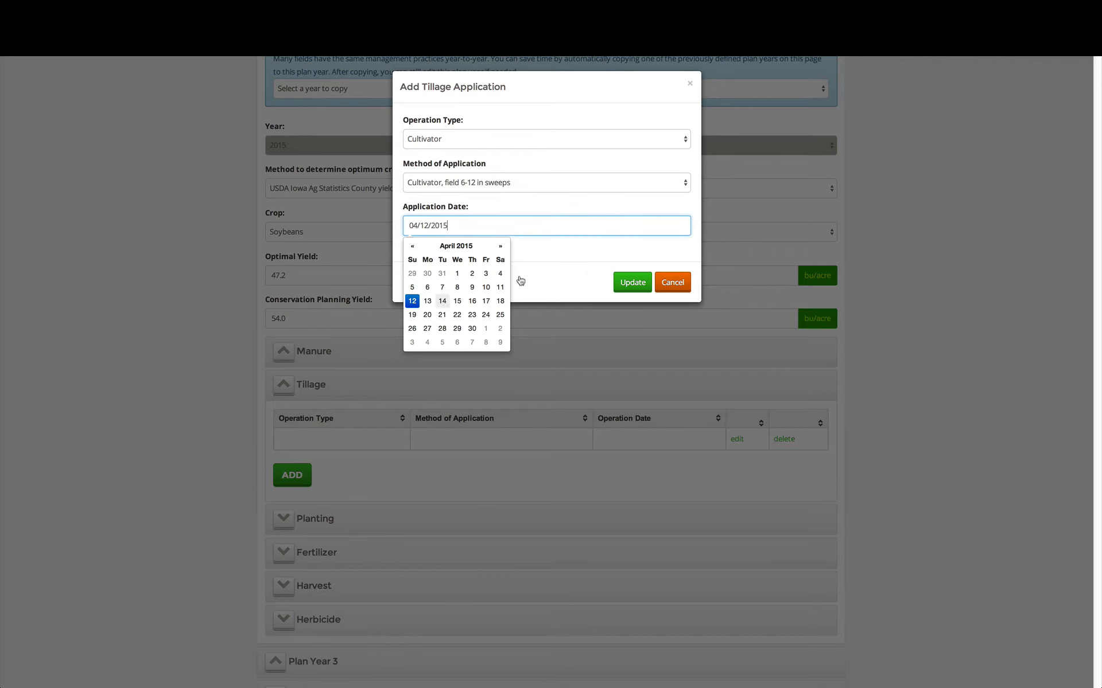
left_click(632, 282)
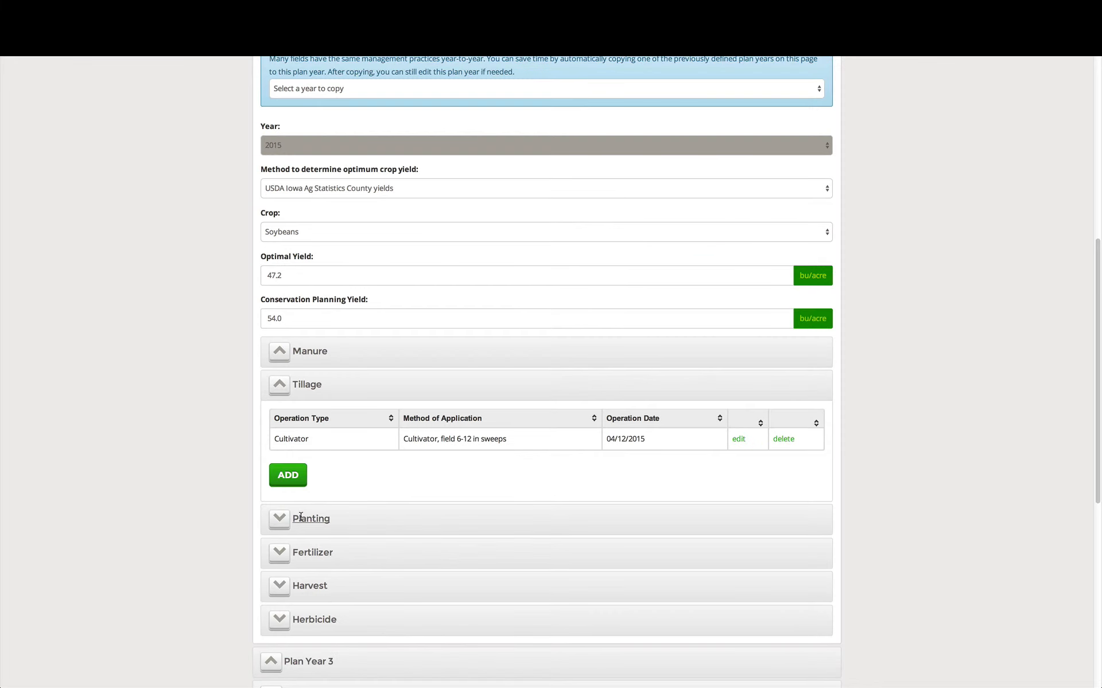
Set the Plan Year 2 planting date to 04/18/2015, keeping the method "Planter 30 in rows"
left_click(301, 516)
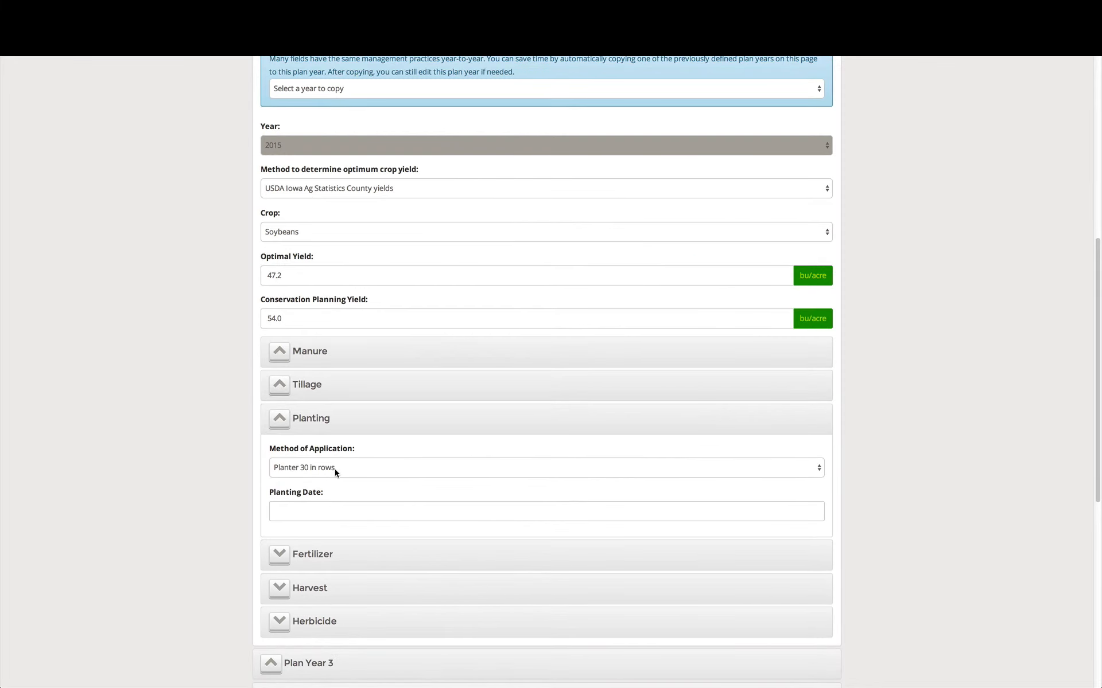
left_click(319, 511)
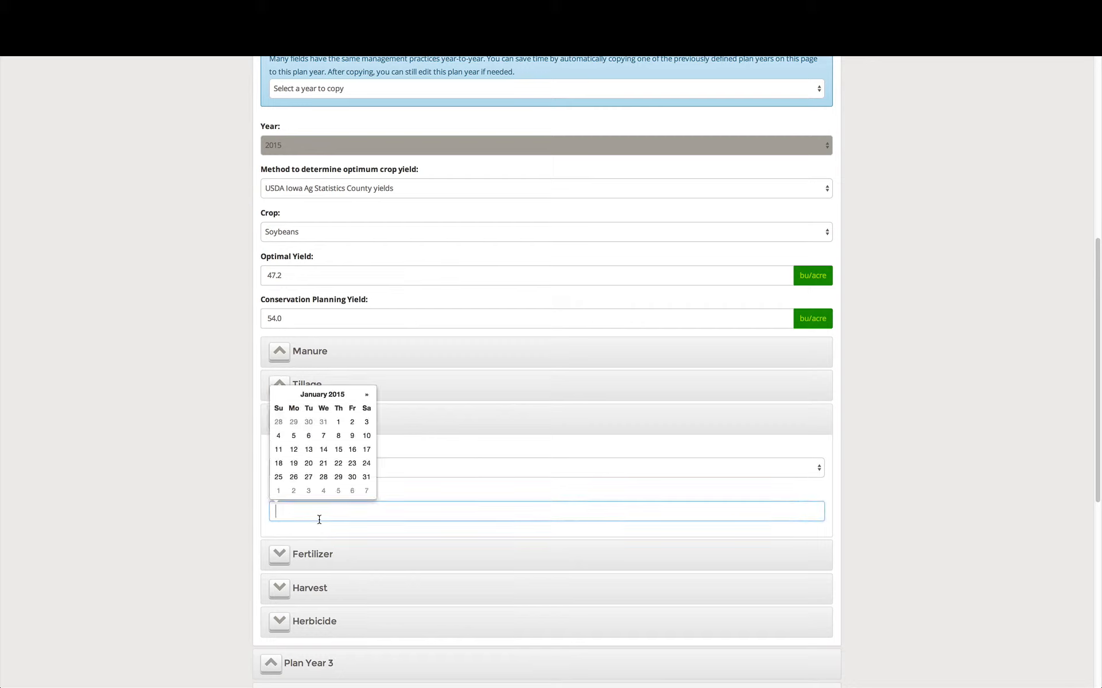
left_click(326, 395)
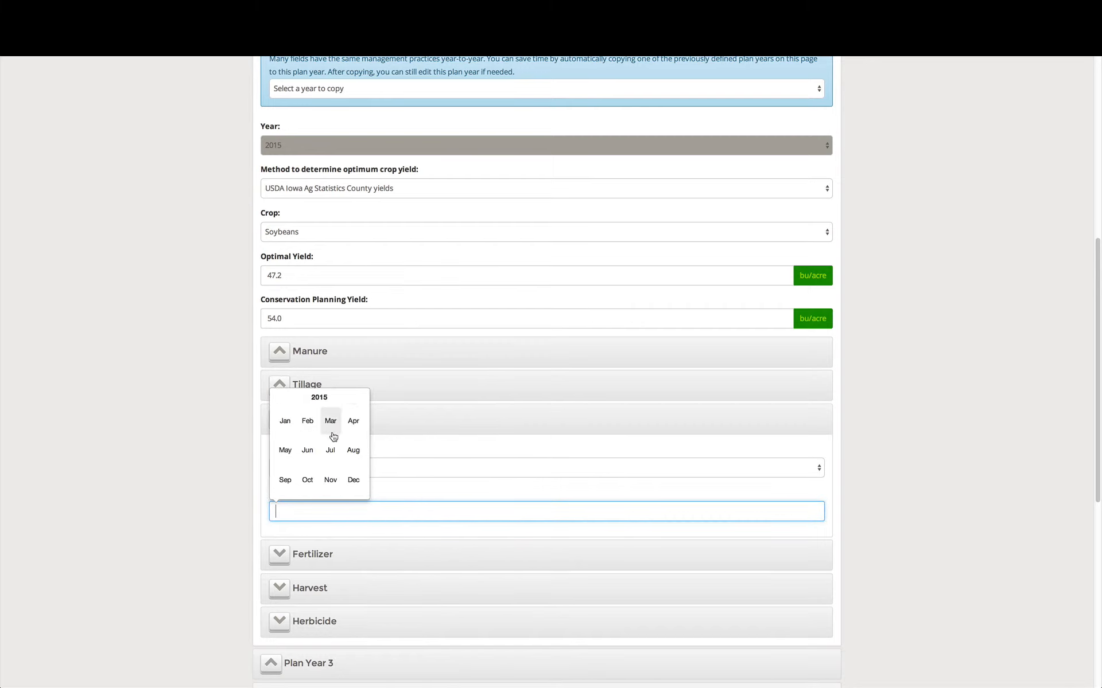
left_click(352, 427)
left_click(366, 450)
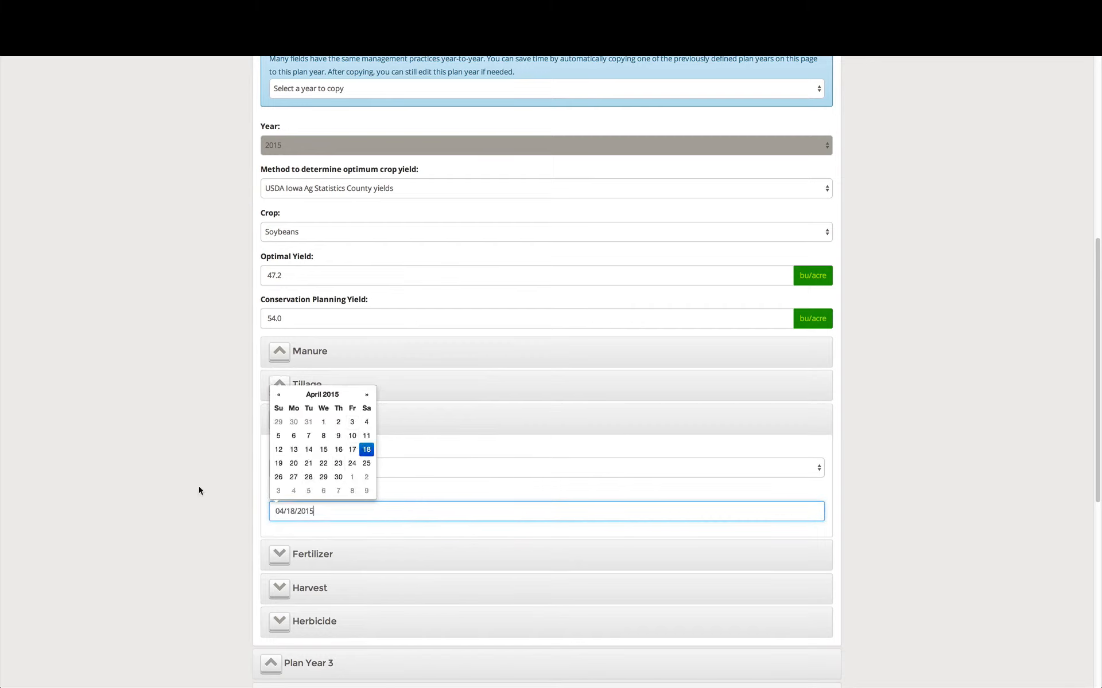
Skip fertilizer for Plan Year 2 and set its harvest method to "Combine, row crop header" with the date 10/16/2015
left_click(304, 556)
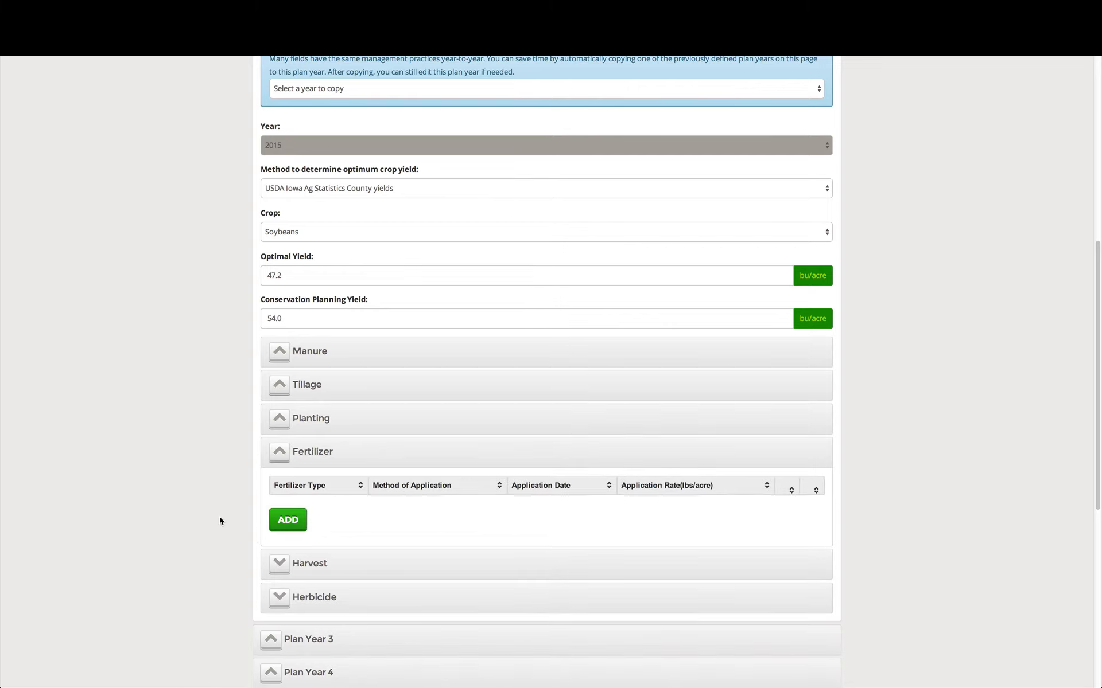
left_click(321, 565)
left_click(332, 540)
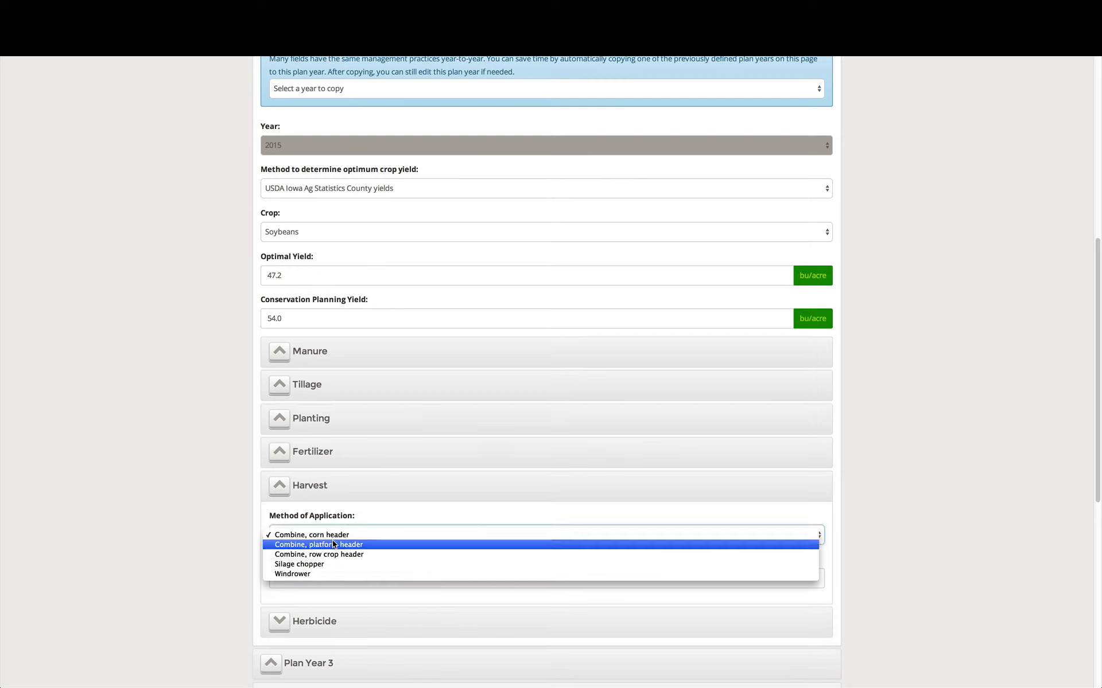
left_click(376, 553)
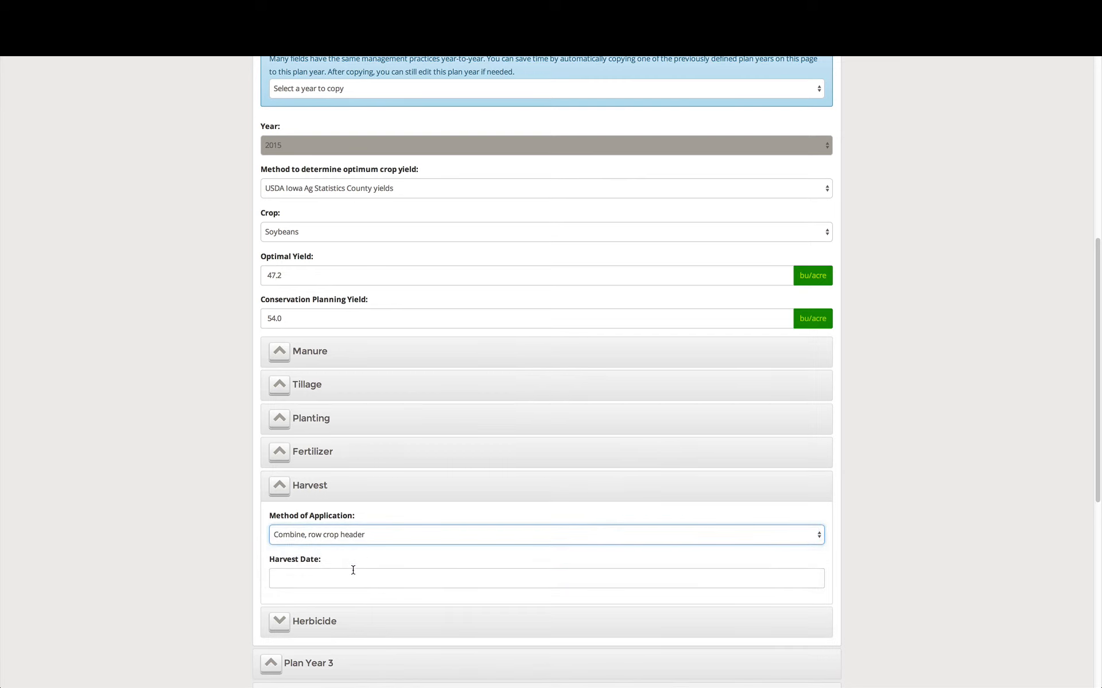
left_click(351, 577)
left_click(323, 462)
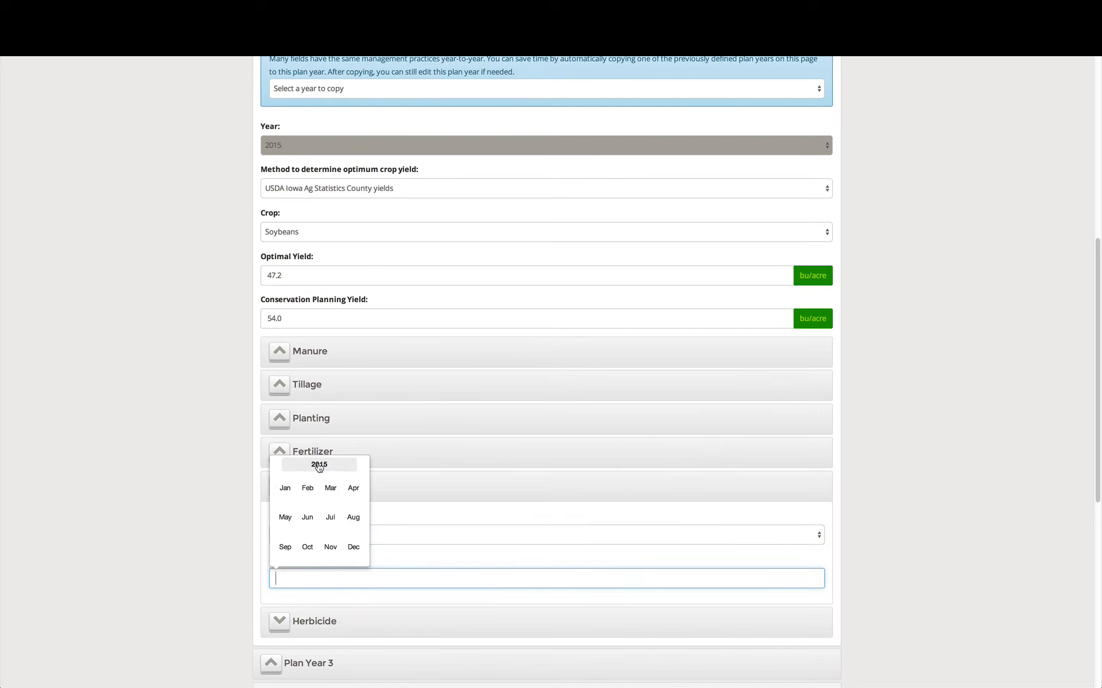
left_click(303, 546)
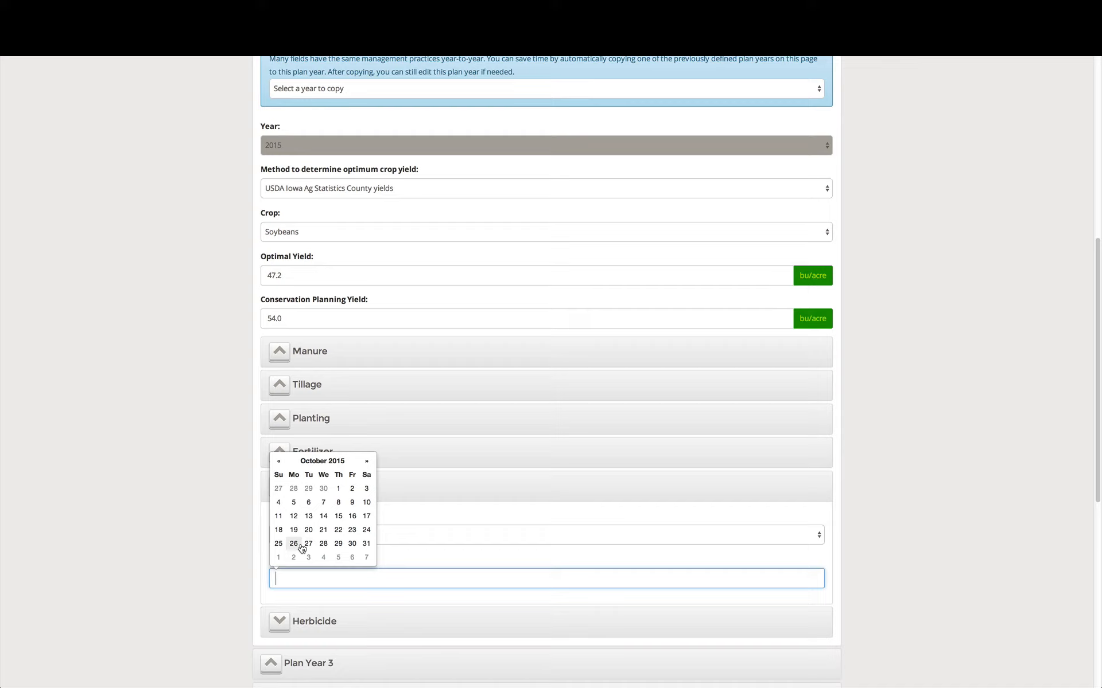
left_click(353, 519)
left_click(188, 564)
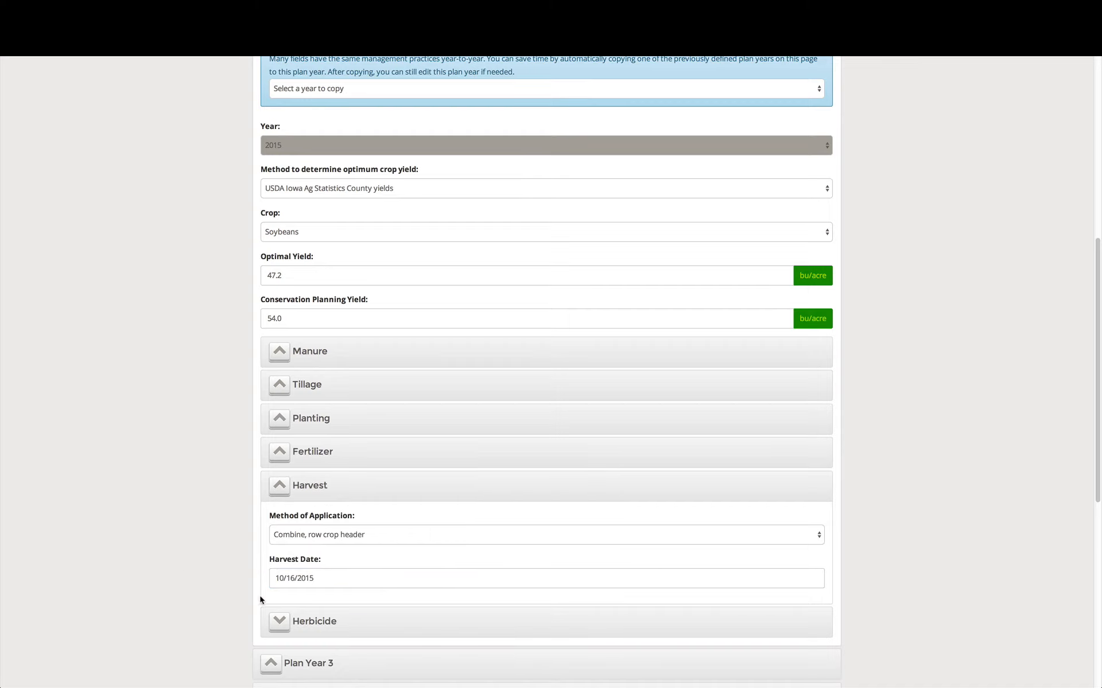
Expand the Plan Year 2 herbicide section without adding an application
scroll(267, 601, "down", 1)
left_click(305, 604)
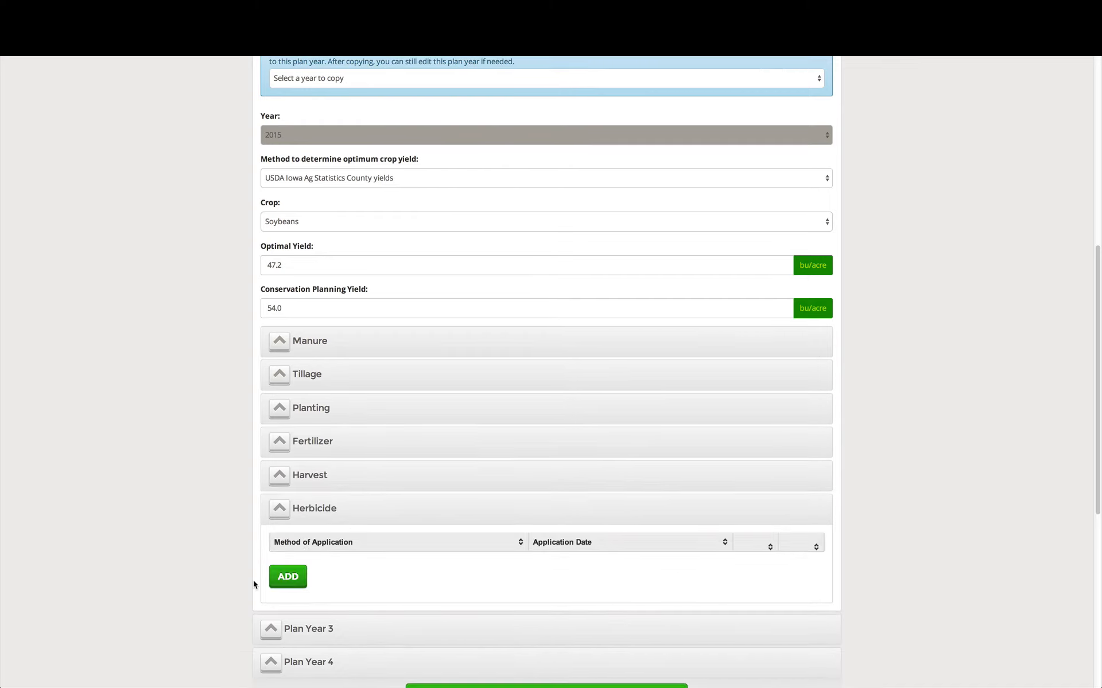
scroll(215, 564, "down", 1)
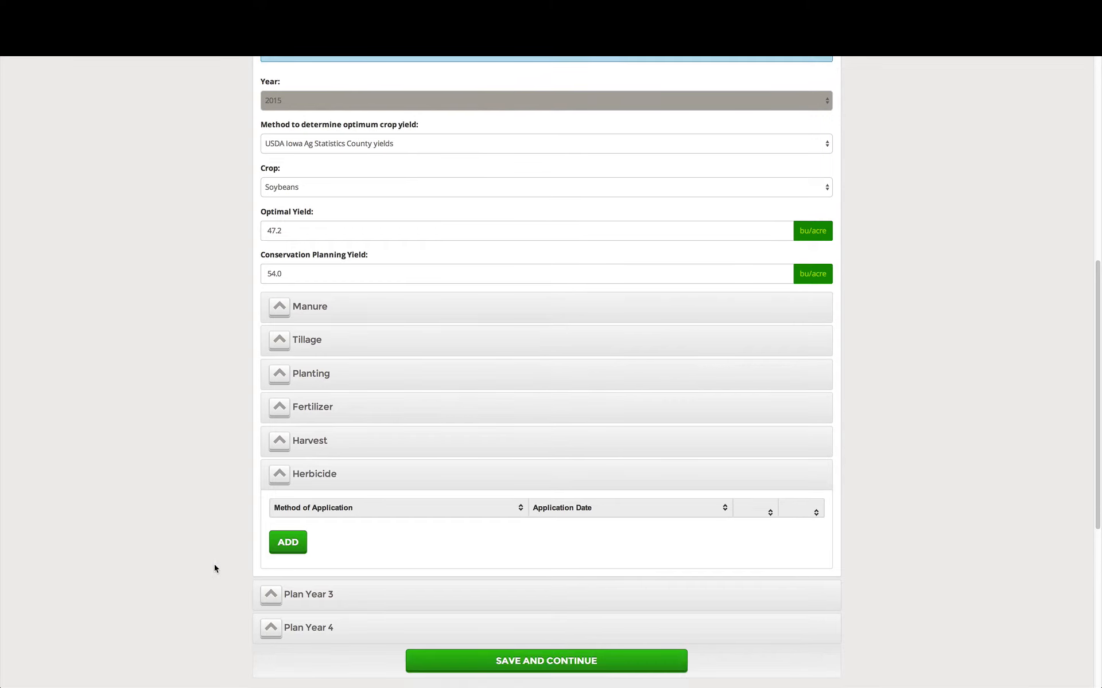
Open Plan Year 3 and copy the management practices of Plan Year 1 into it
left_click(303, 597)
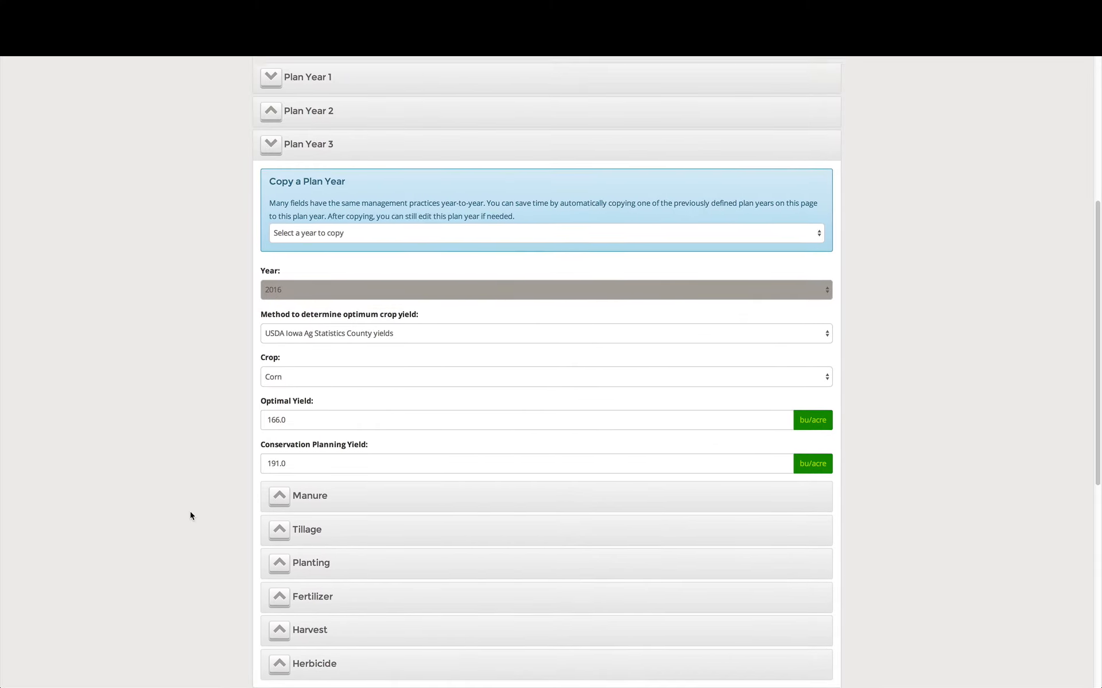
left_click(298, 272)
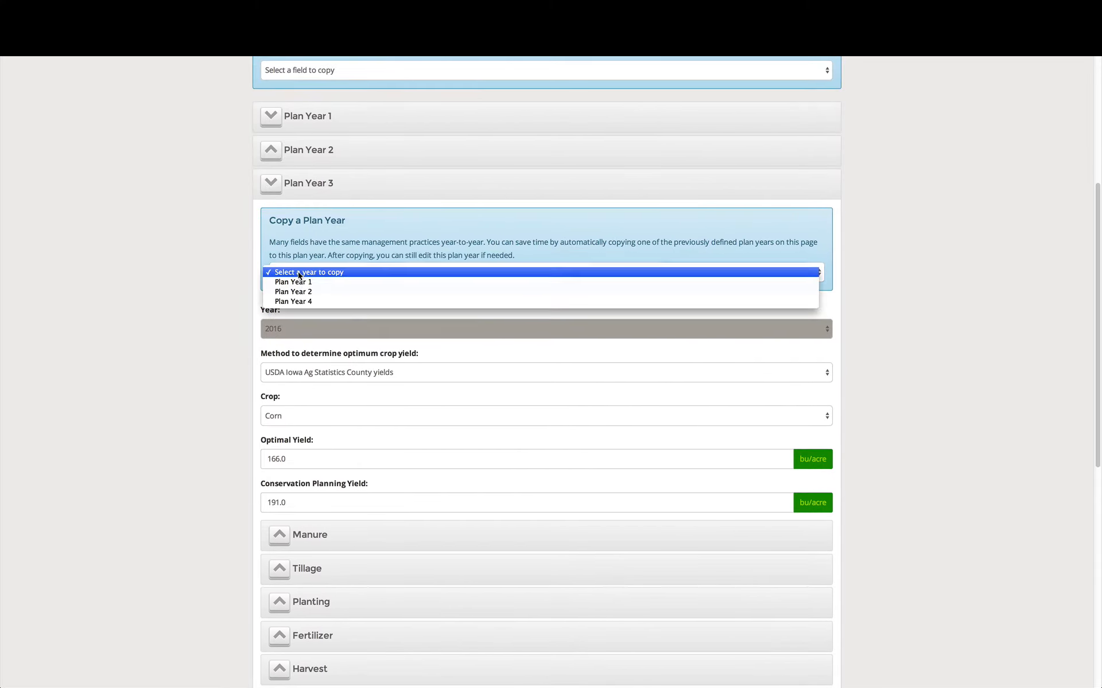
left_click(298, 277)
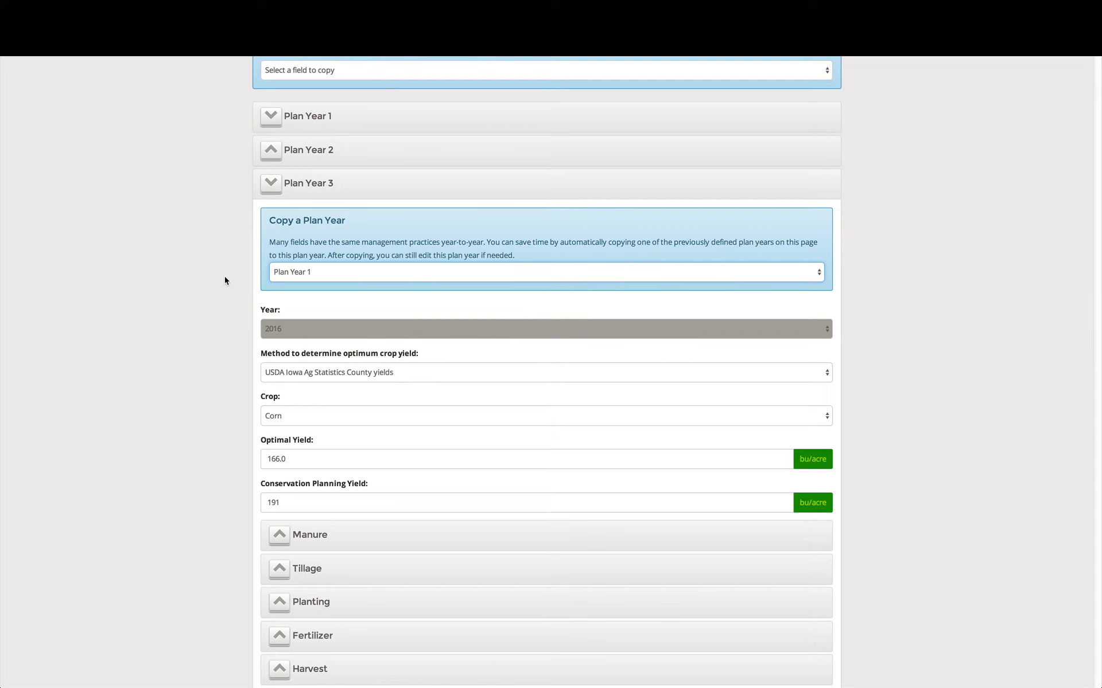
scroll(195, 288, "down", 1)
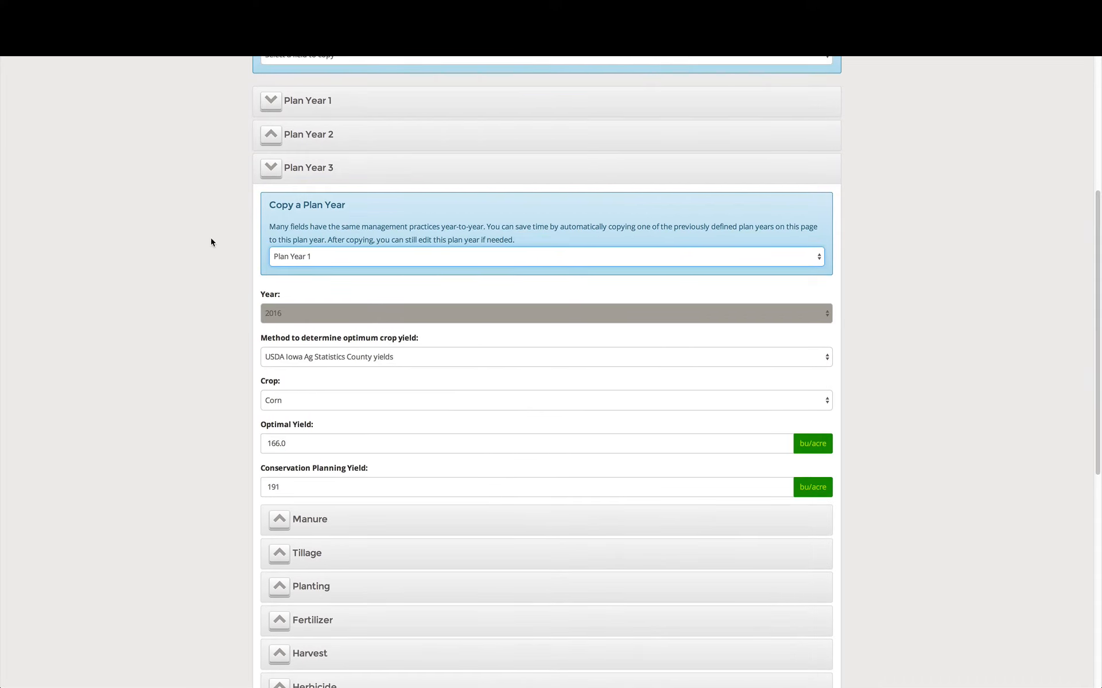
Open Plan Year 4 and copy the management practices of Plan Year 2 into it
scroll(211, 241, "down", 3)
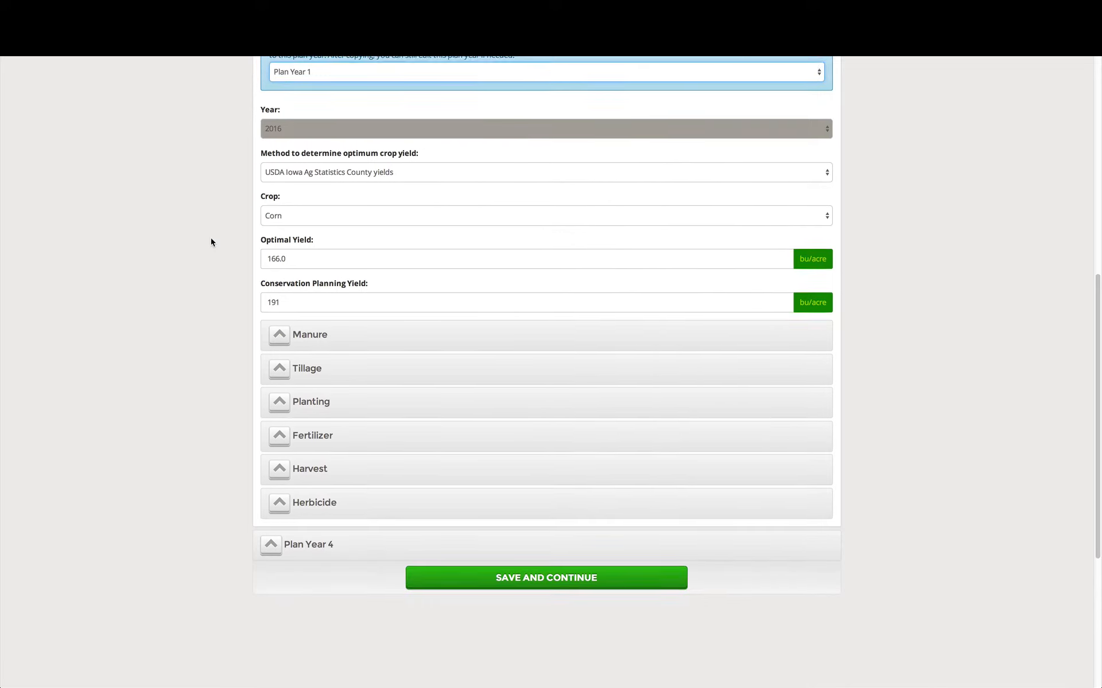
left_click(301, 543)
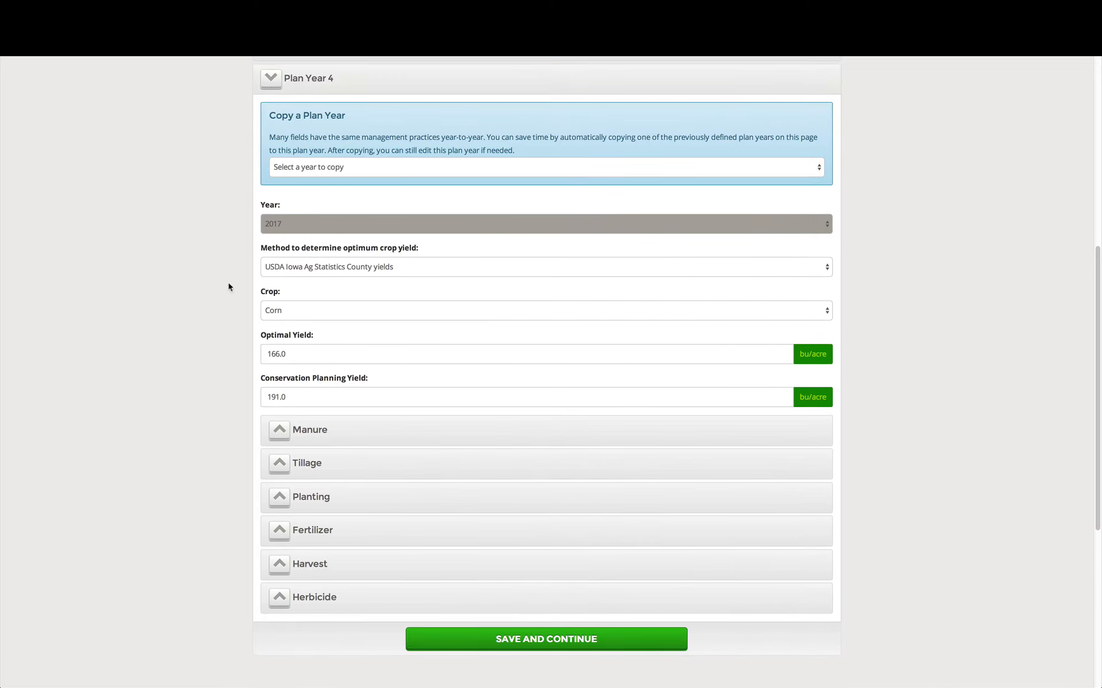
left_click(311, 169)
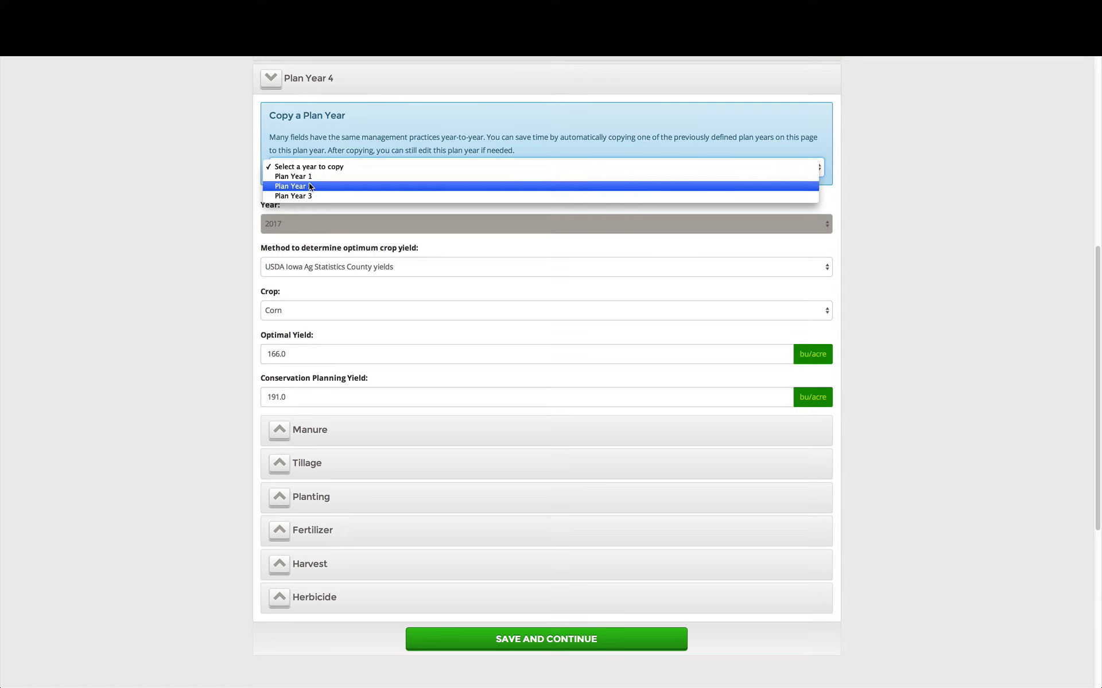
left_click(309, 186)
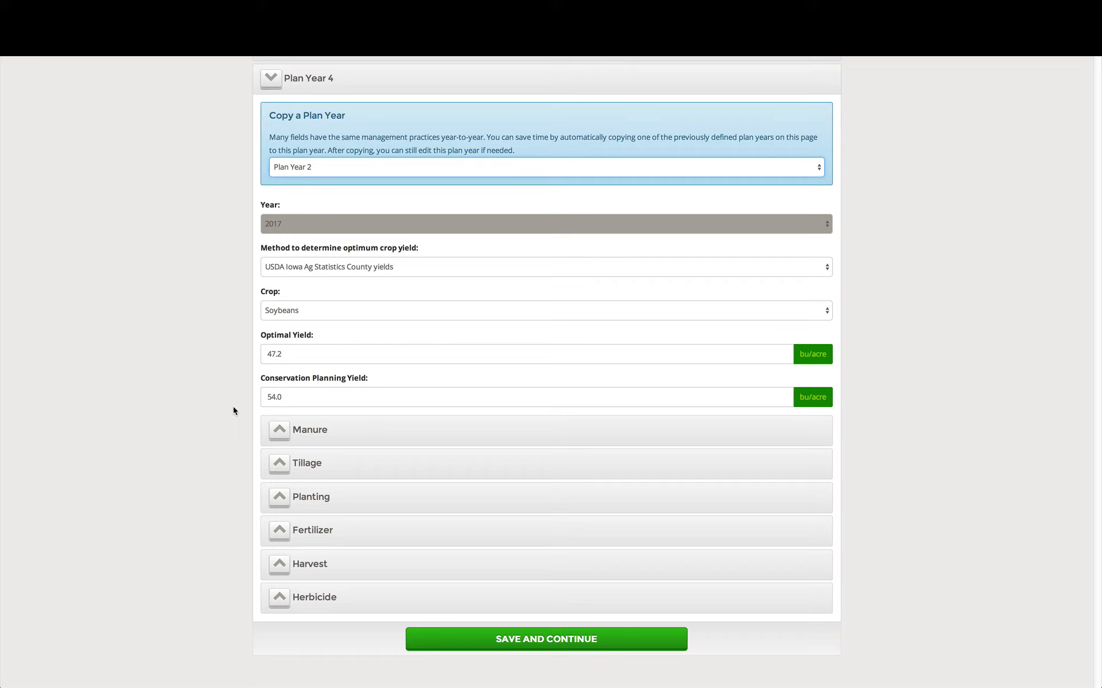
scroll(233, 410, "up", 7)
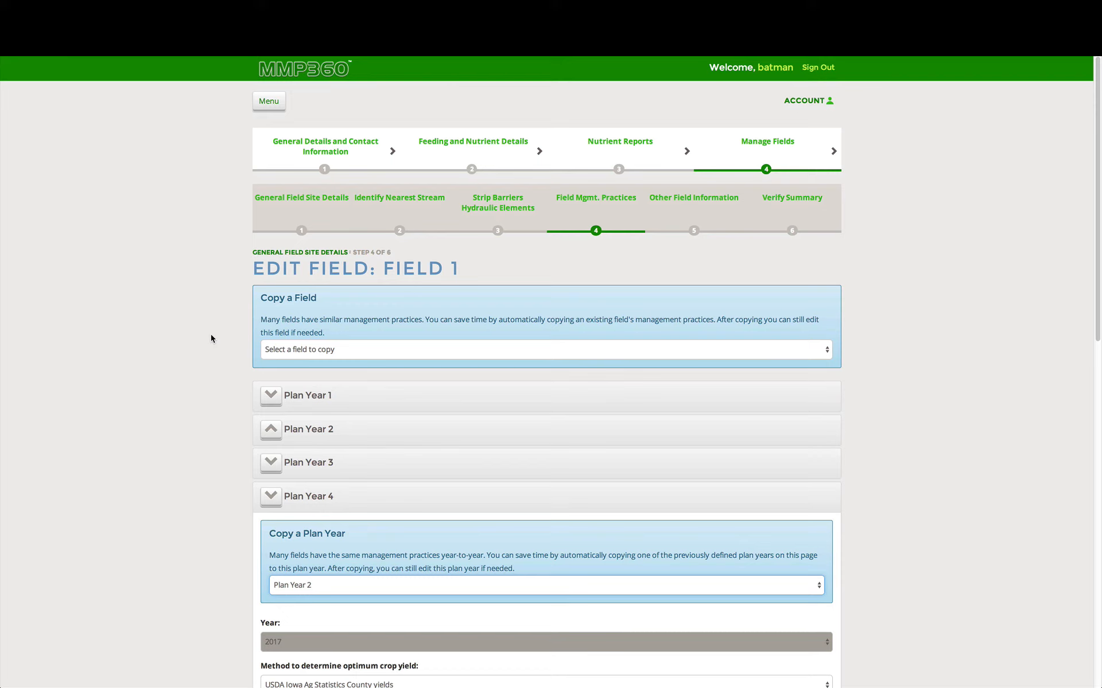
scroll(211, 339, "down", 1)
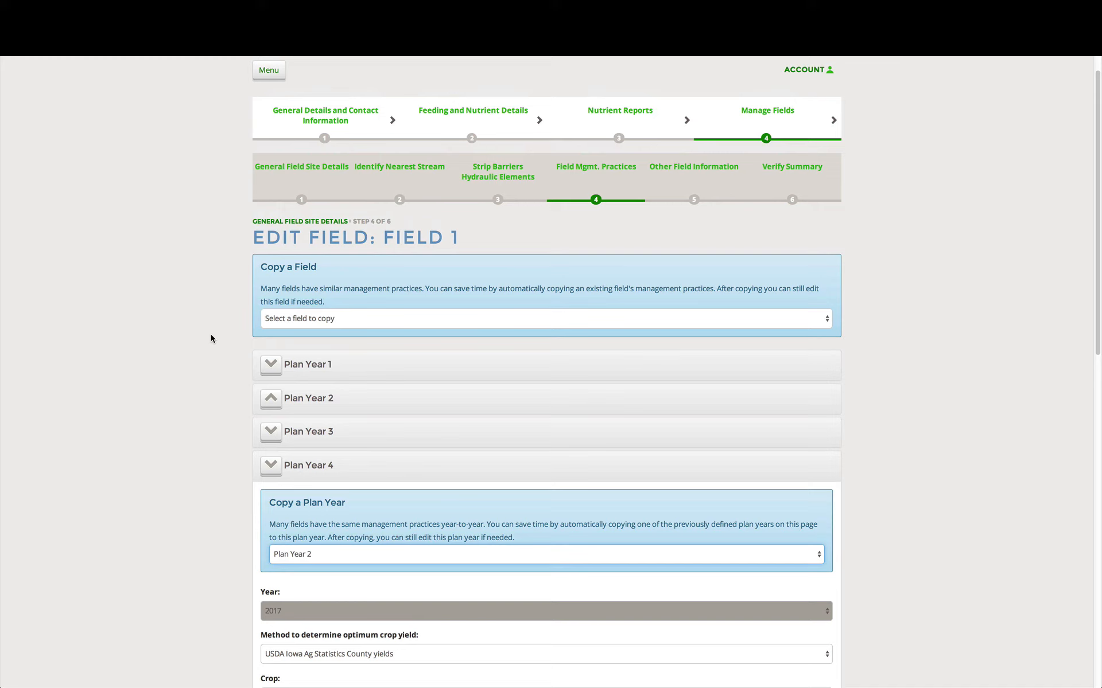
scroll(211, 339, "down", 2)
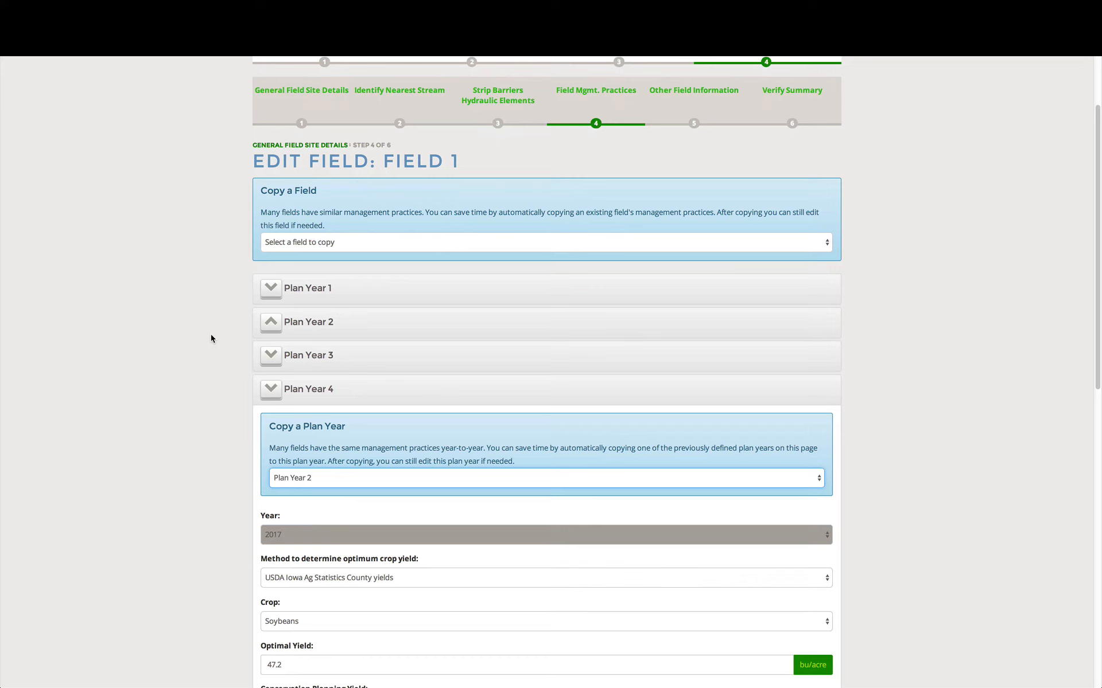
scroll(211, 339, "down", 9)
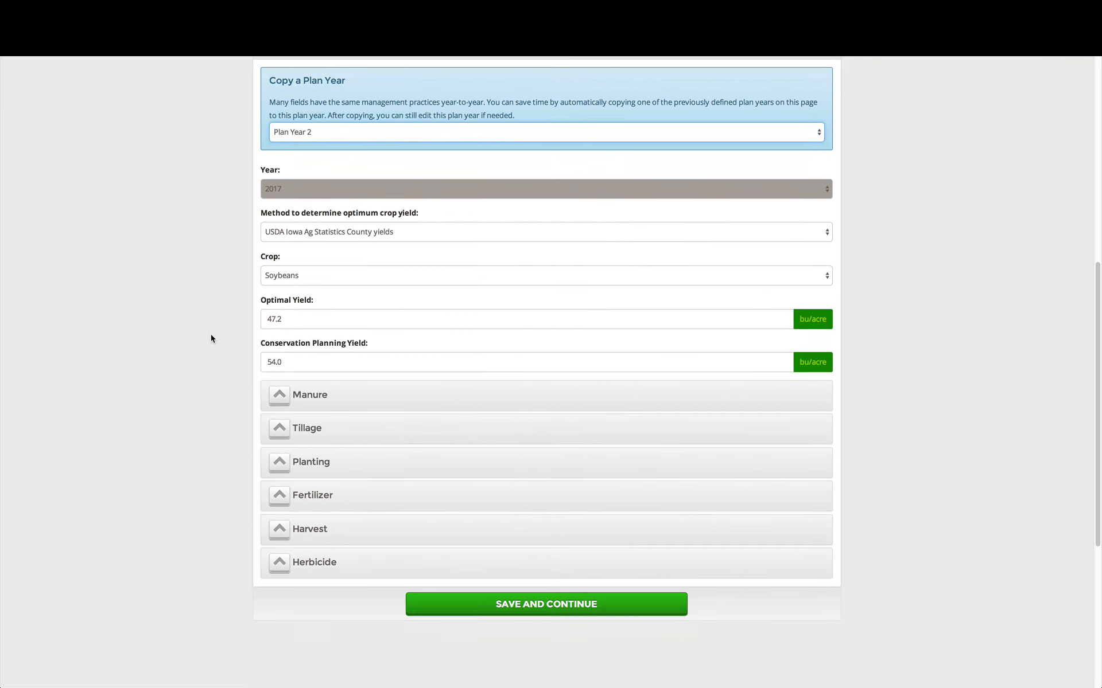